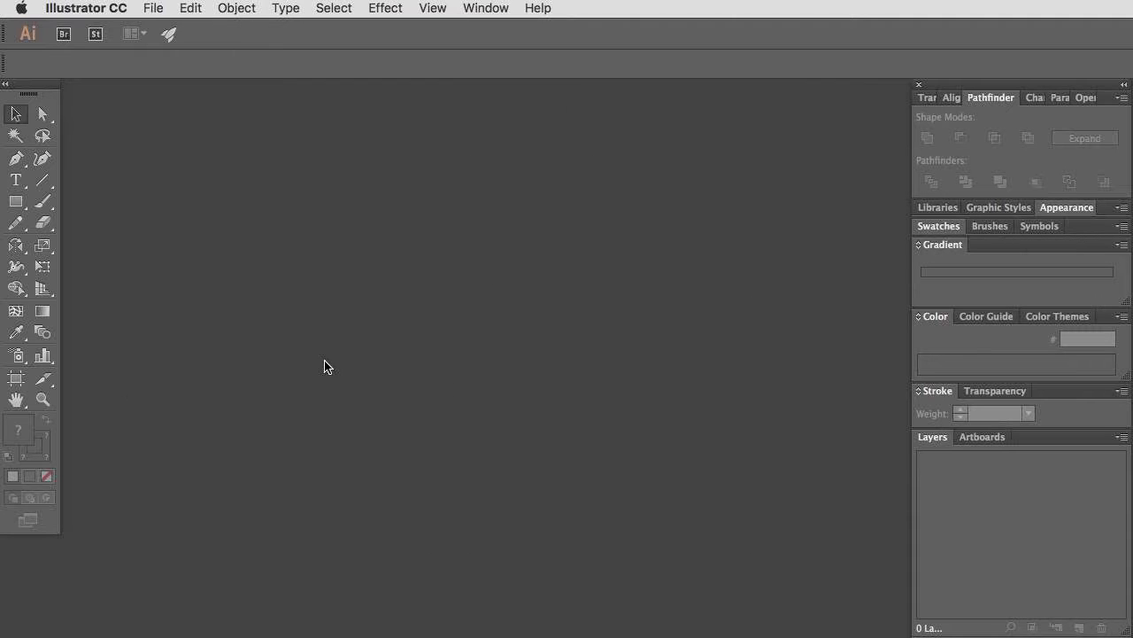
Step: Create a one-artboard document named SNOWFLAKE, 5 in wide and 5 in high, in RGB color mode with 300 ppi raster effects
click(153, 8)
click(168, 29)
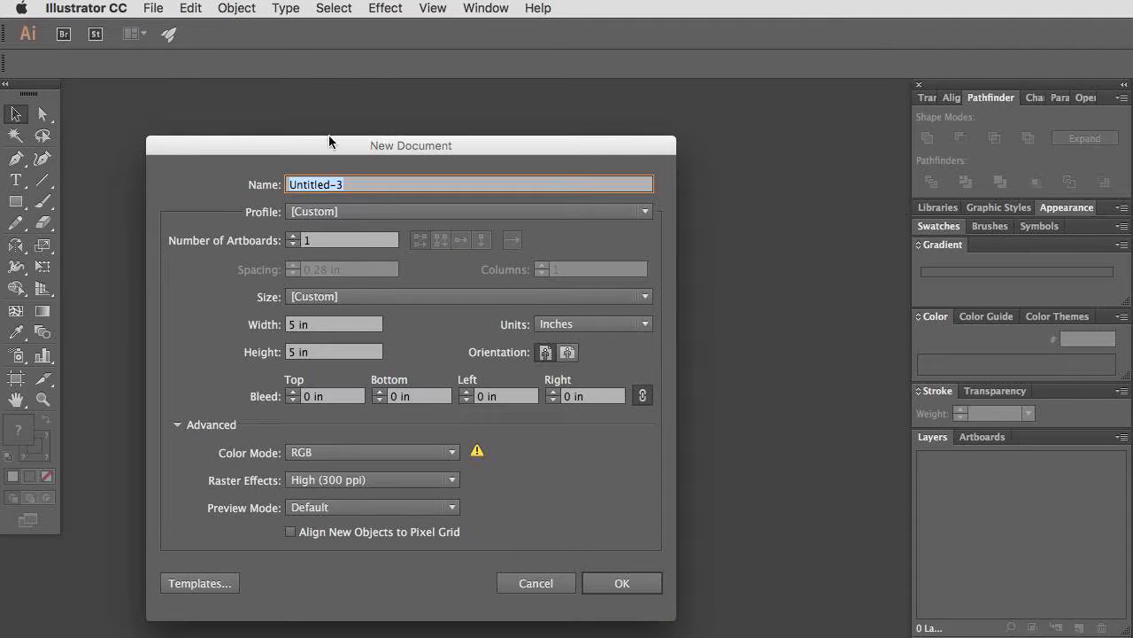
drag(339, 149, 347, 89)
text(SNOWFLAKE)
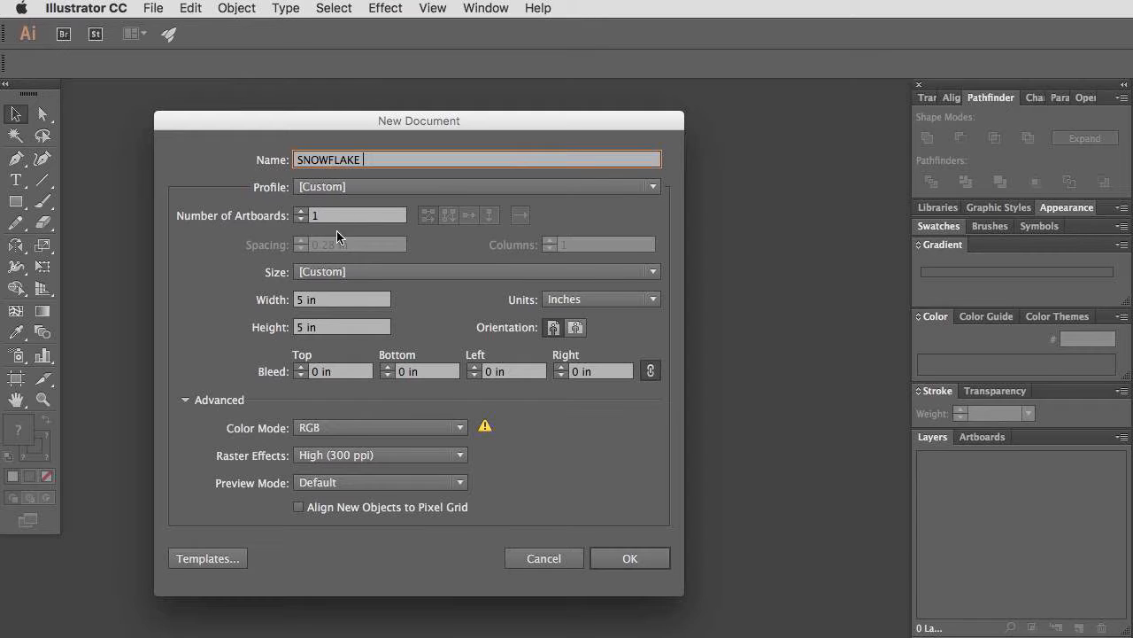
click(332, 308)
key(Tab)
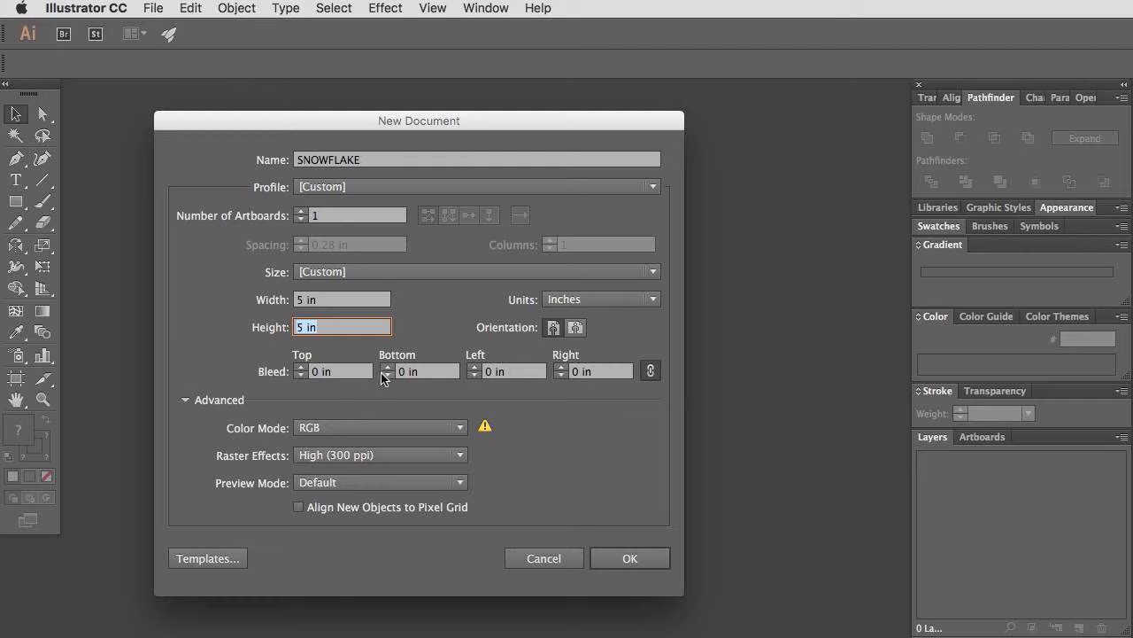
click(185, 400)
click(186, 399)
click(349, 425)
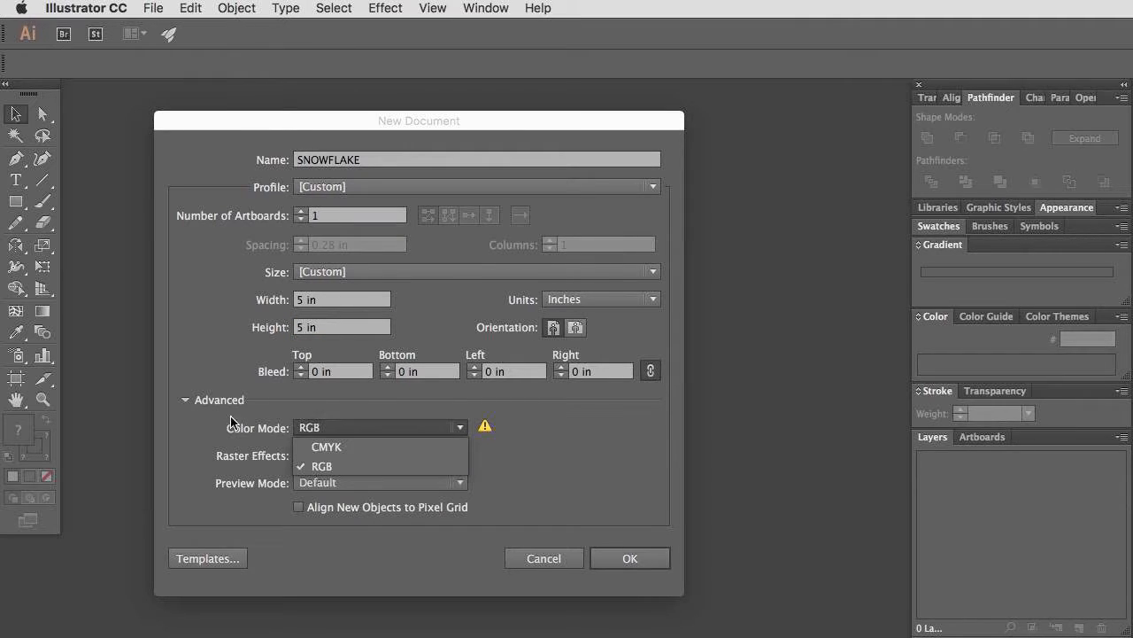
click(337, 466)
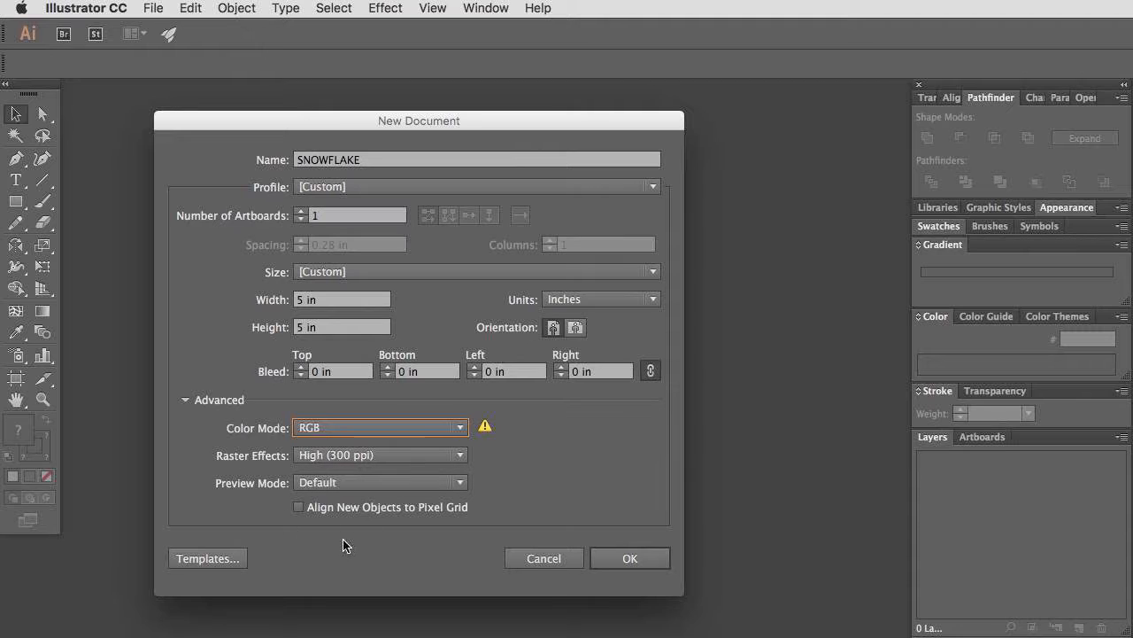
click(638, 559)
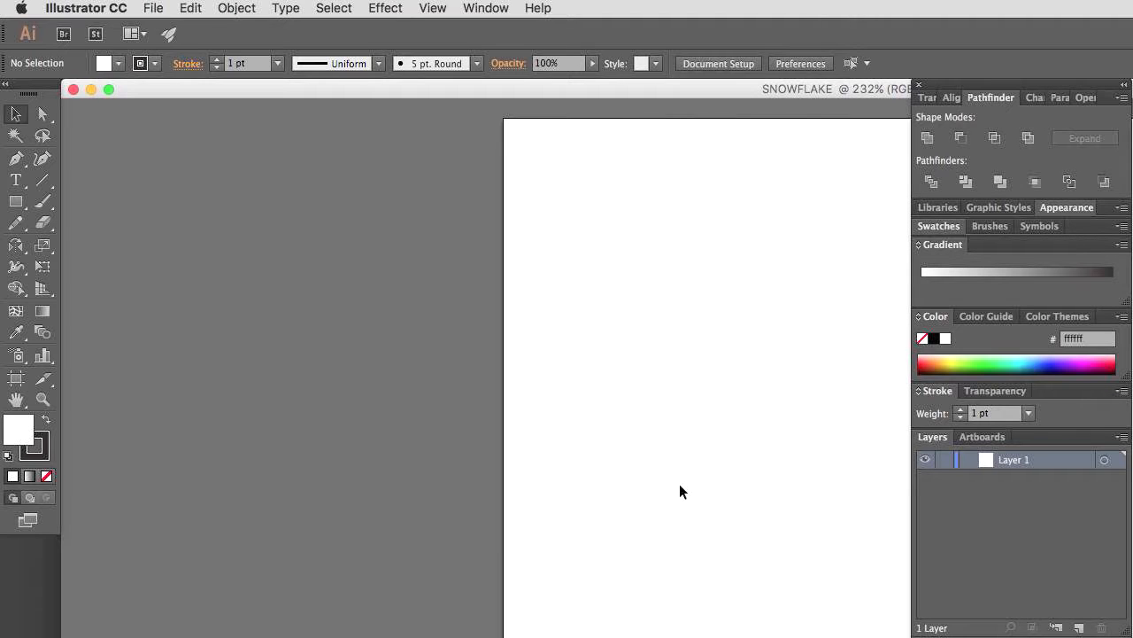
Step: Draw a tall, narrow rectangle about 0.46 in wide and 3.59 in high on the artboard
drag(1132, 637, 905, 631)
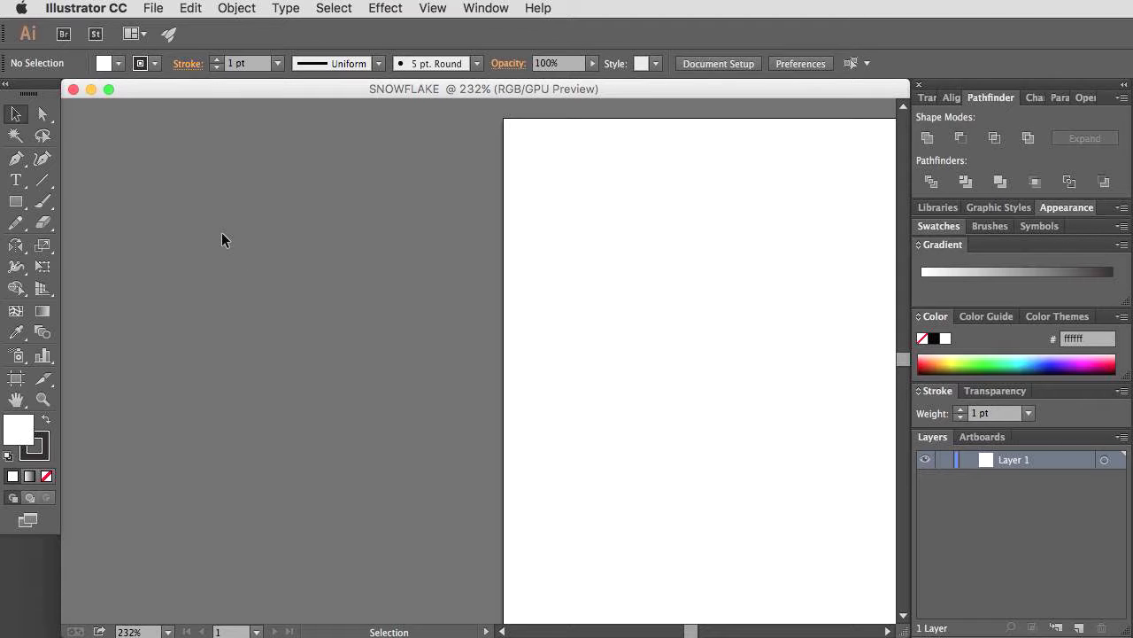
key(super+0)
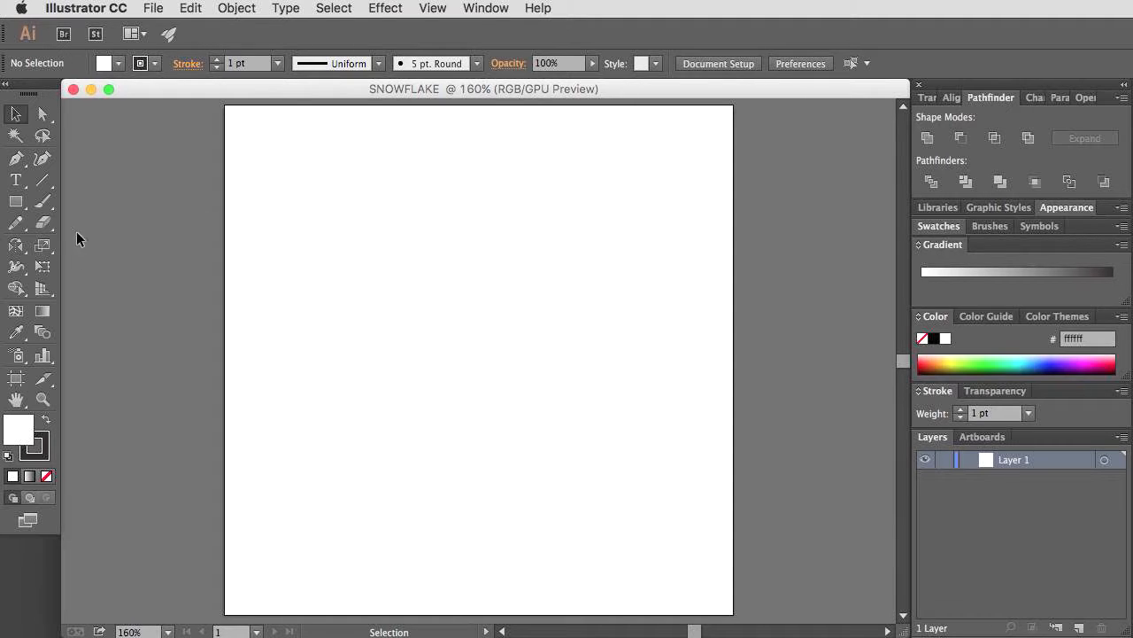
click(15, 202)
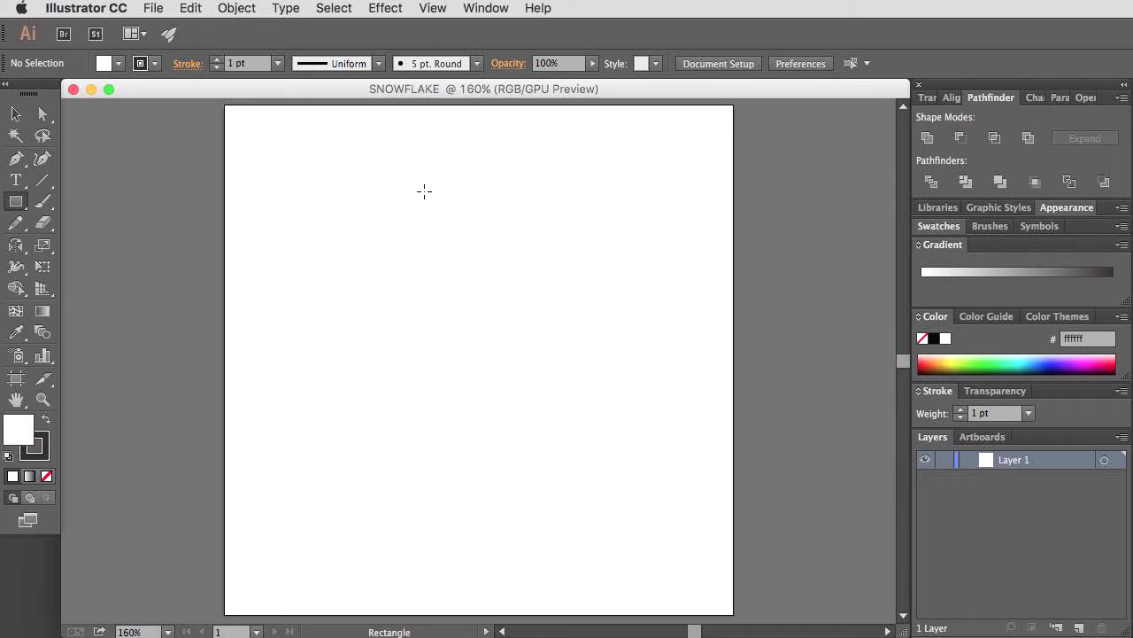
drag(407, 180, 455, 546)
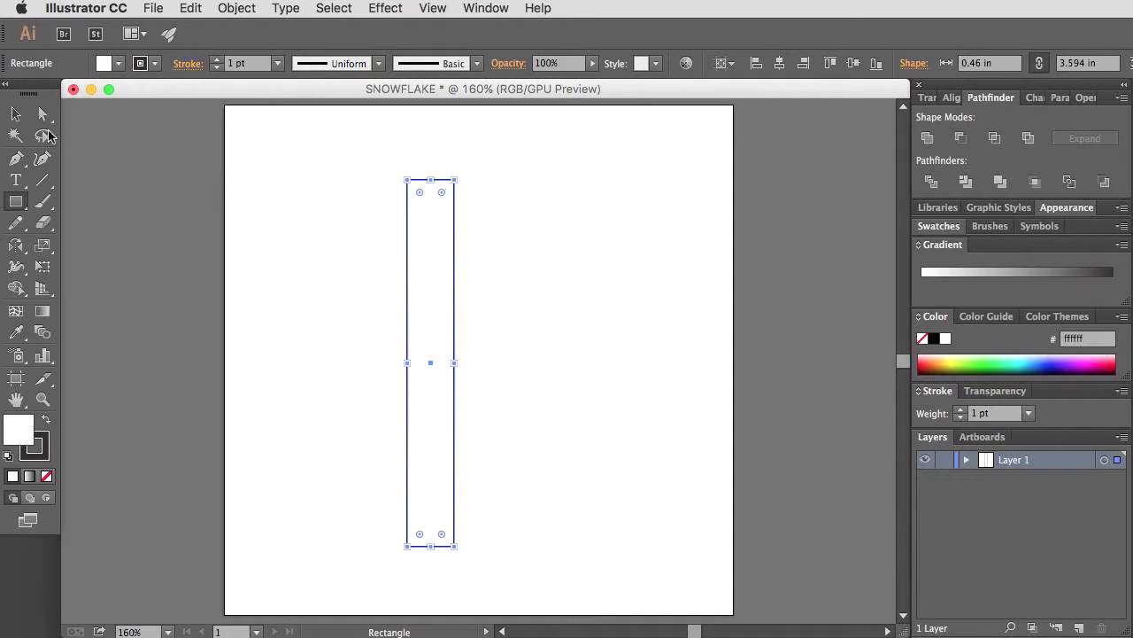
click(17, 116)
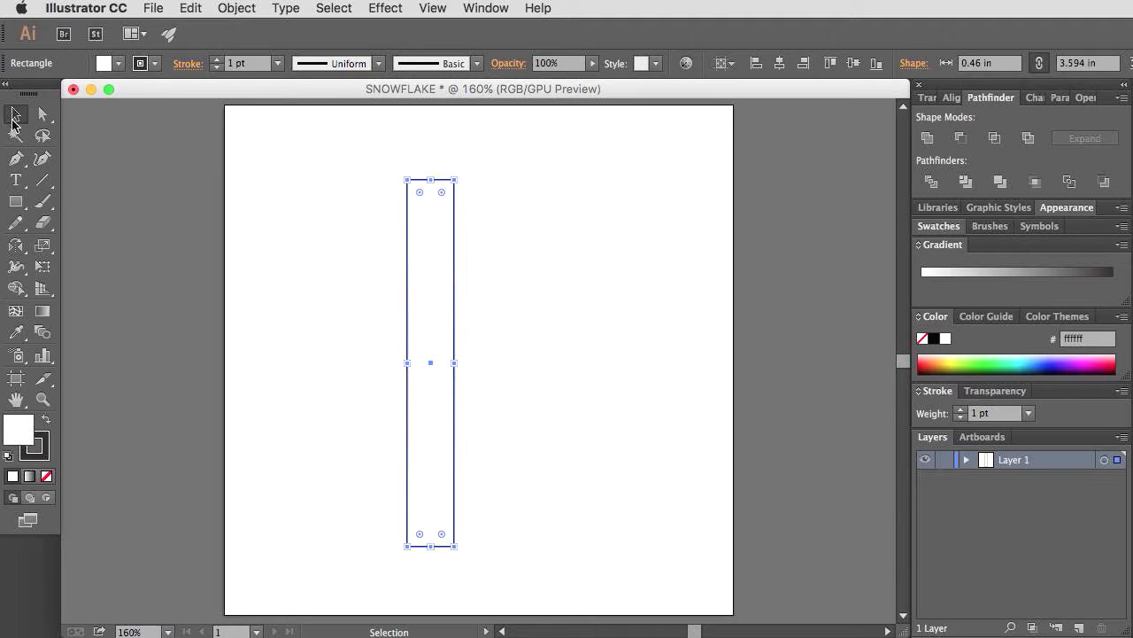
Step: Center the rectangle horizontally and vertically on the artboard, using Align to Artboard
click(724, 64)
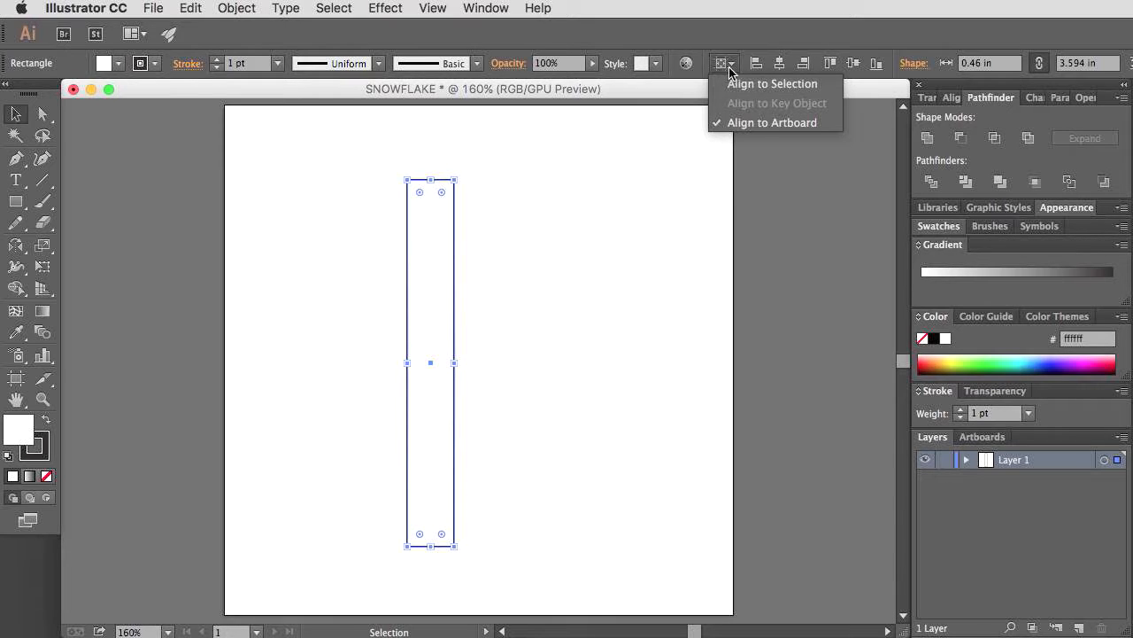
click(801, 151)
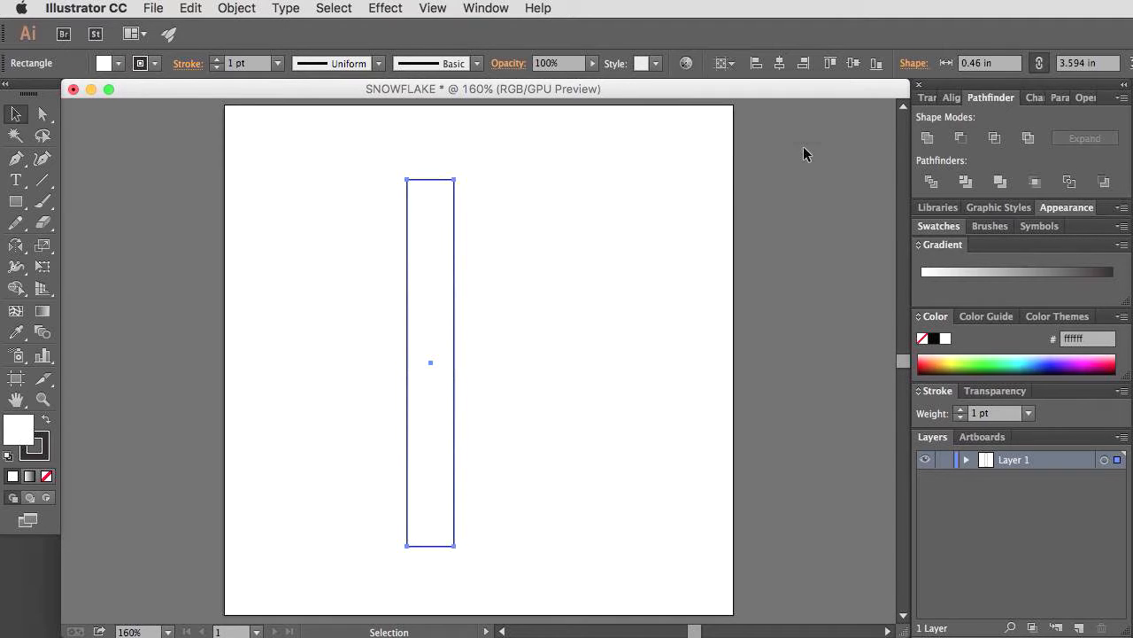
drag(498, 215, 408, 245)
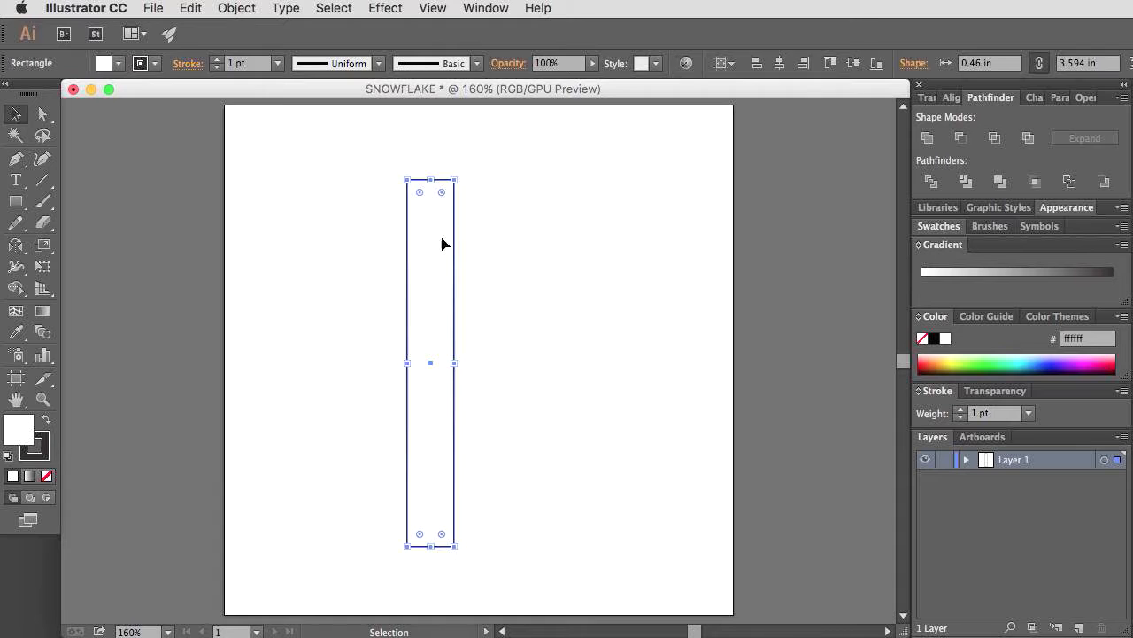
click(778, 64)
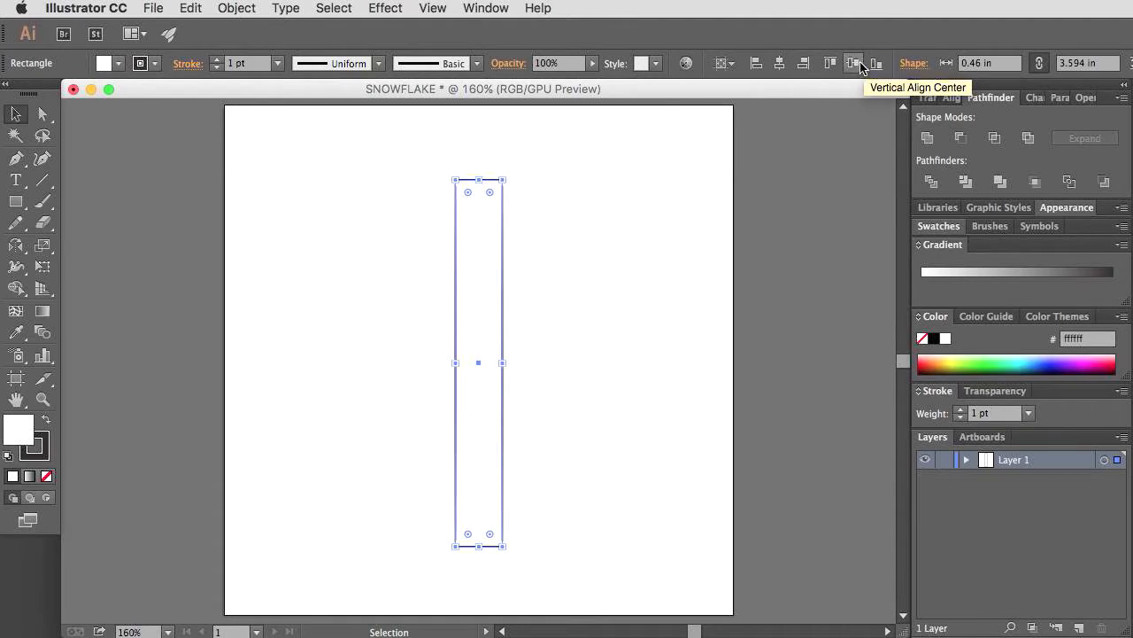
click(854, 64)
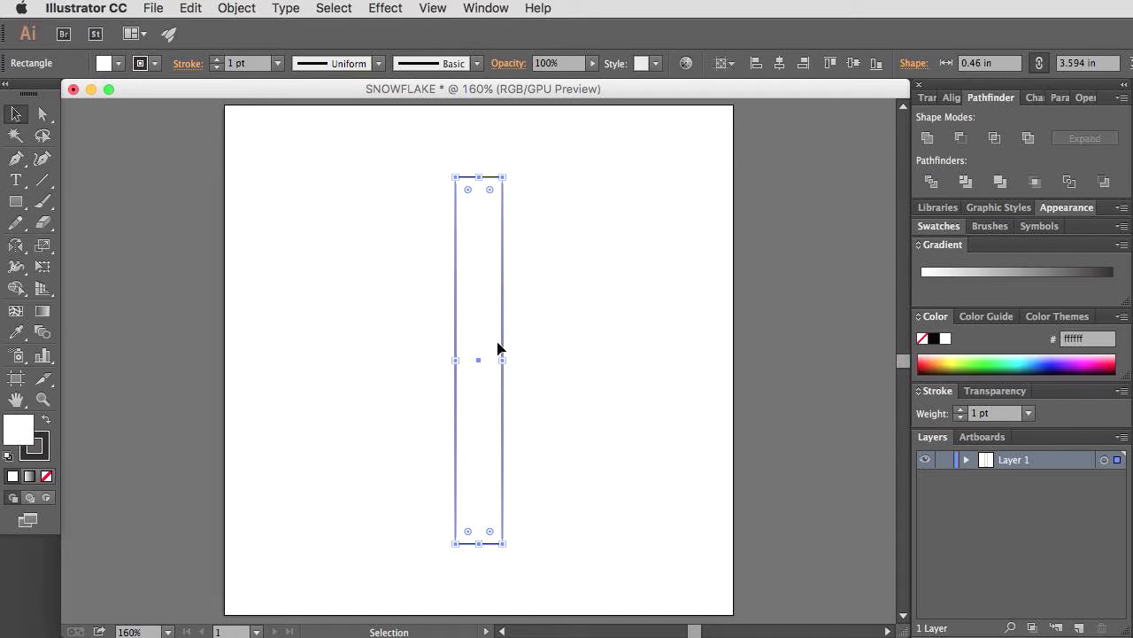
Step: Show the rulers and place one horizontal and one vertical guide crossing exactly at the rectangle's center point
key(z)
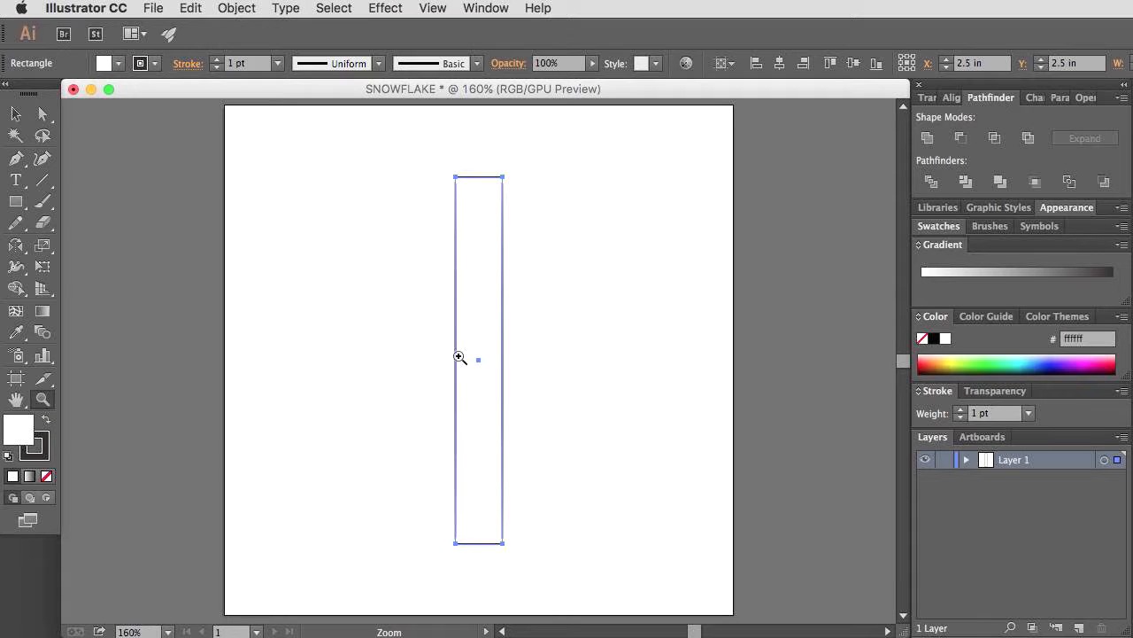
drag(480, 361, 832, 426)
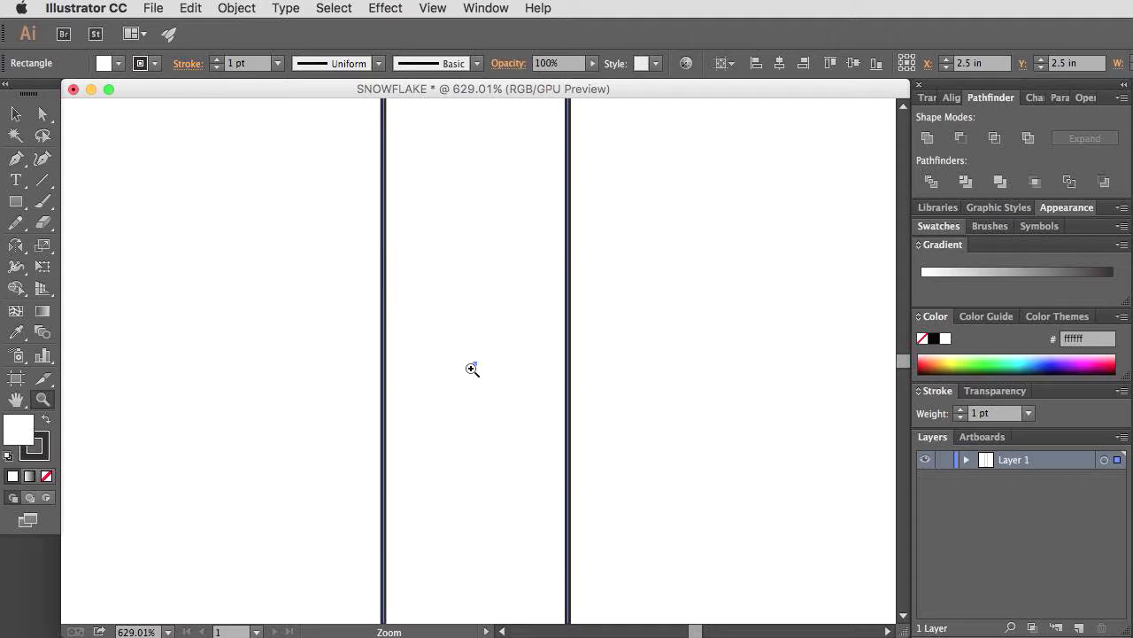
drag(476, 364, 616, 383)
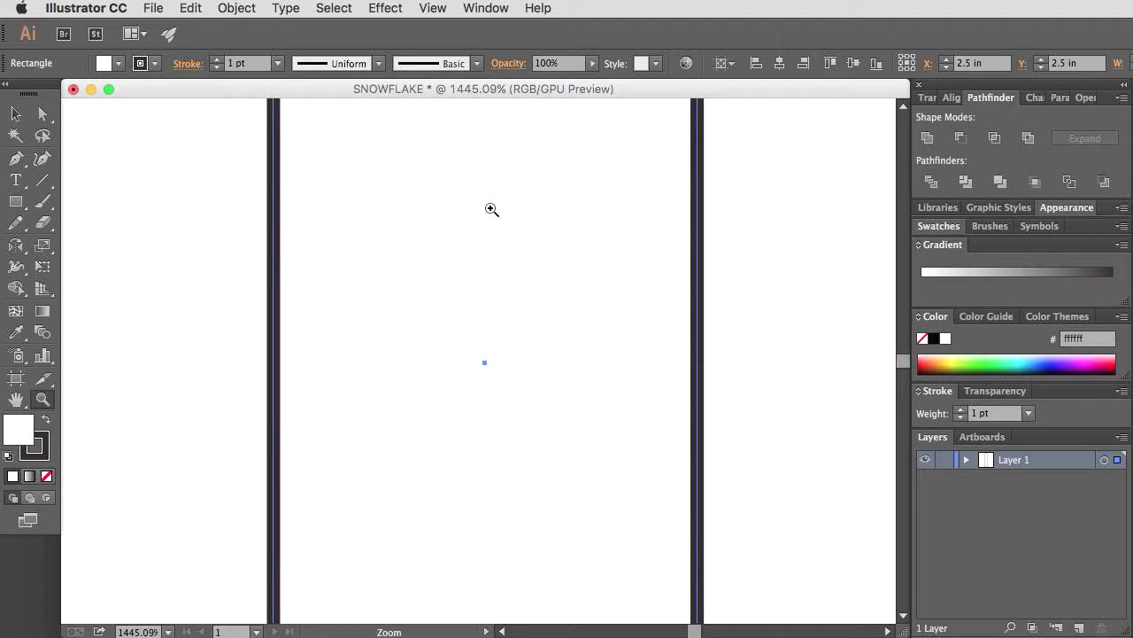
click(433, 8)
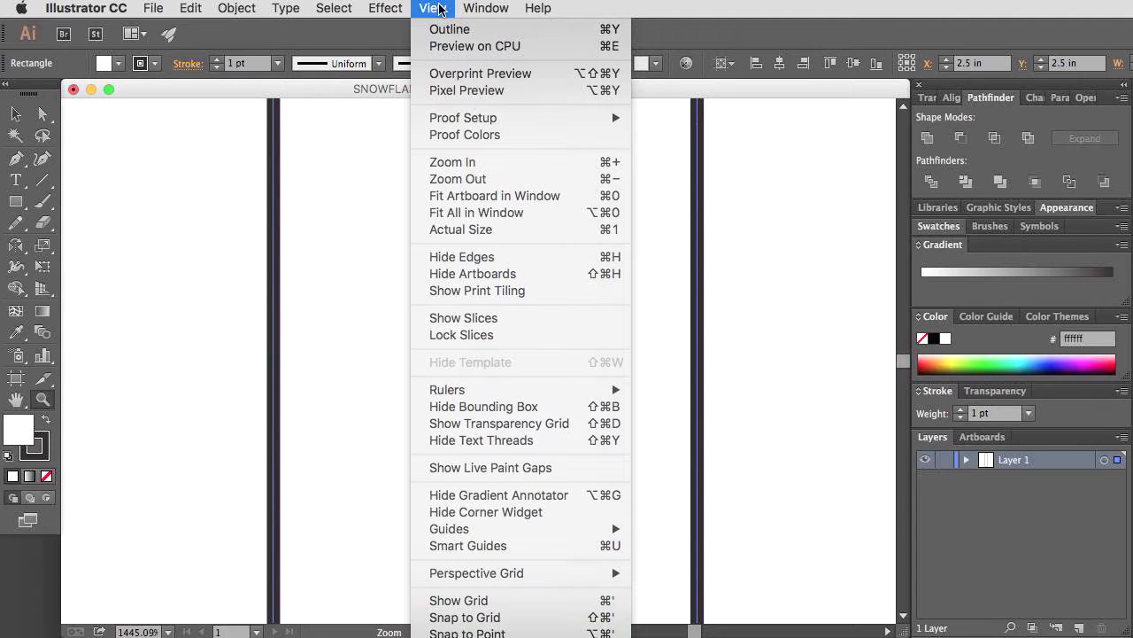
mouse_move(493, 392)
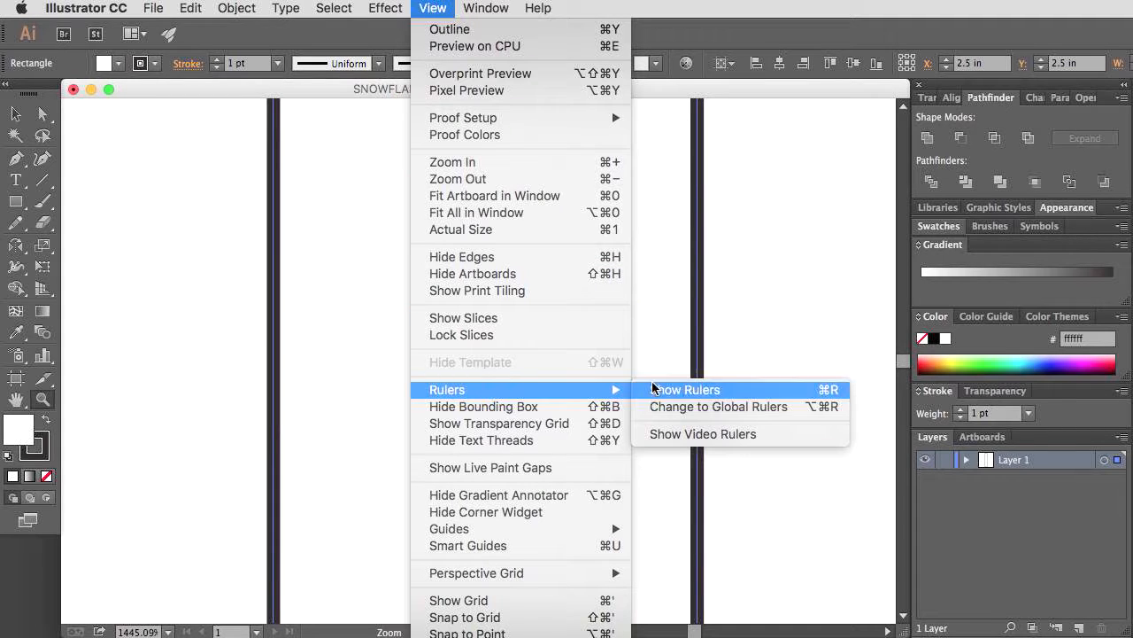
click(682, 389)
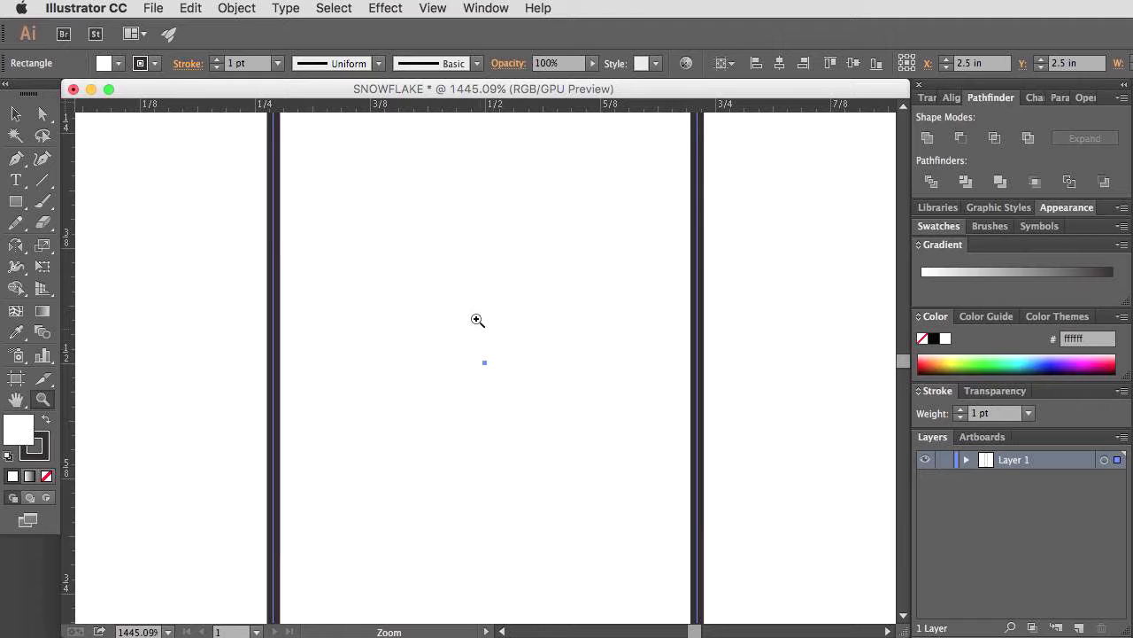
key(v)
drag(516, 108, 505, 361)
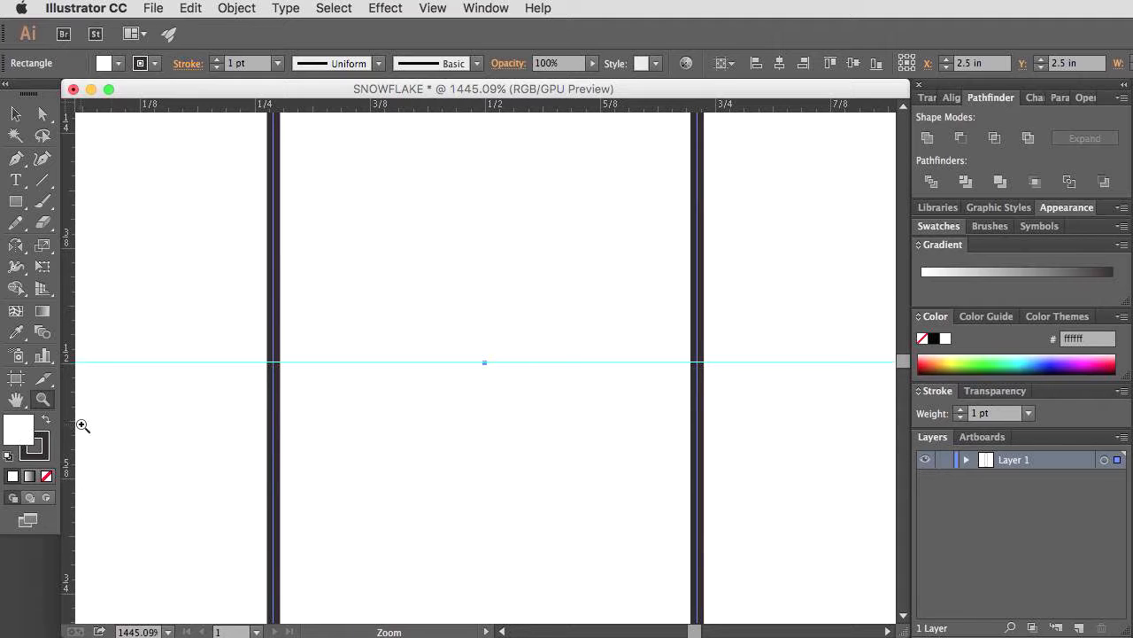
drag(71, 429, 484, 410)
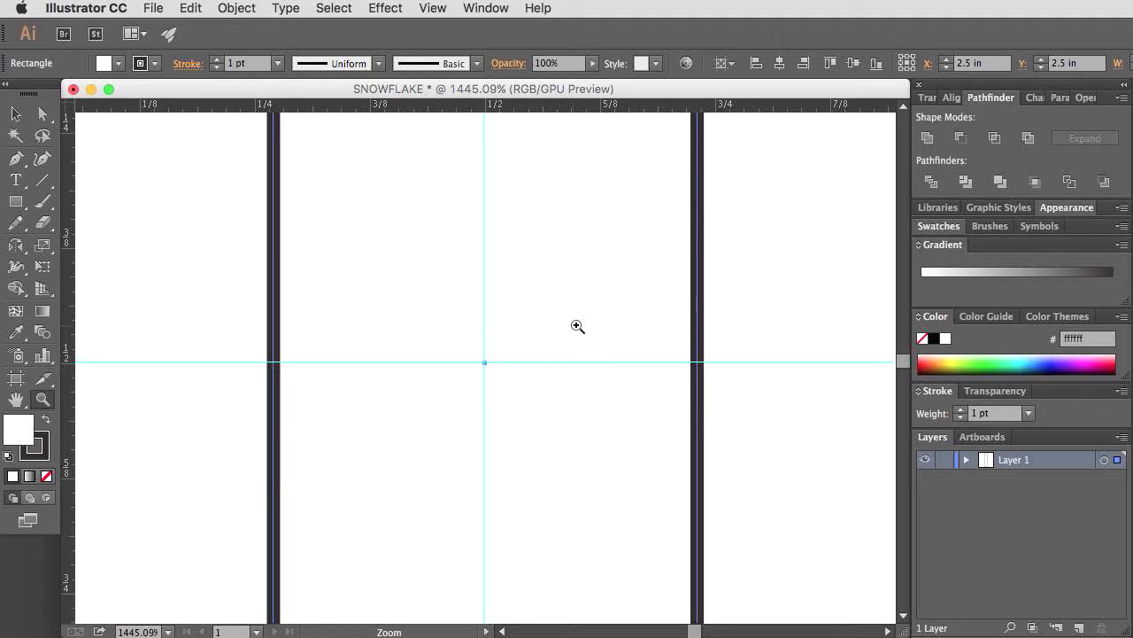
drag(582, 321, 530, 338)
key(v)
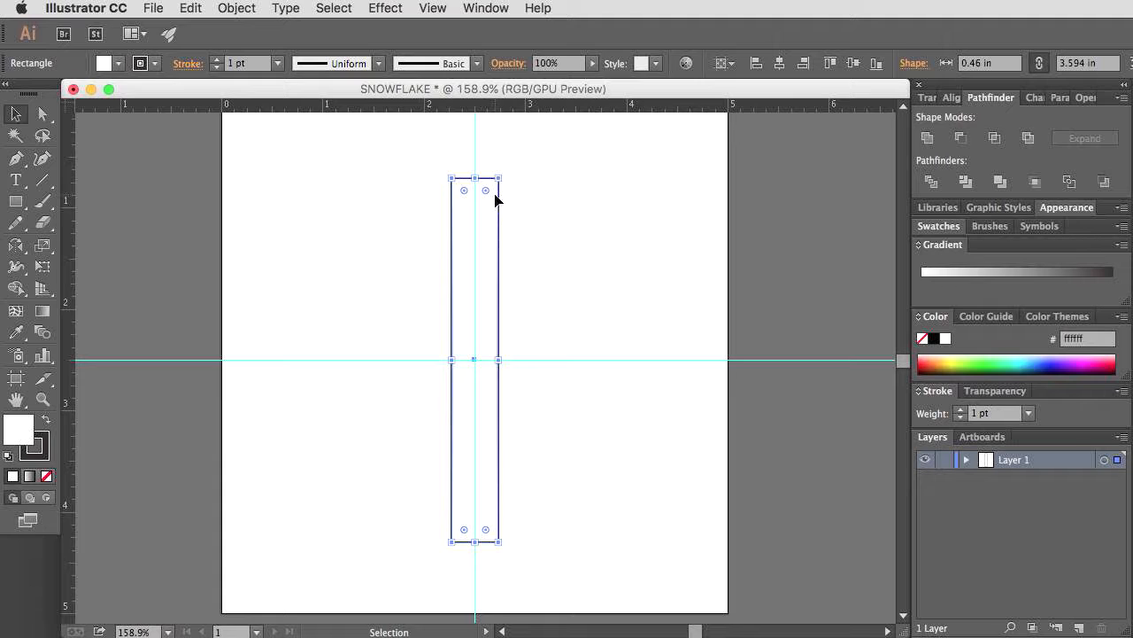
Step: Try rounding only the rectangle's upper-left corner to 0.46 in with the Direct Selection tool, and undo the rounding
drag(486, 191, 439, 197)
click(43, 115)
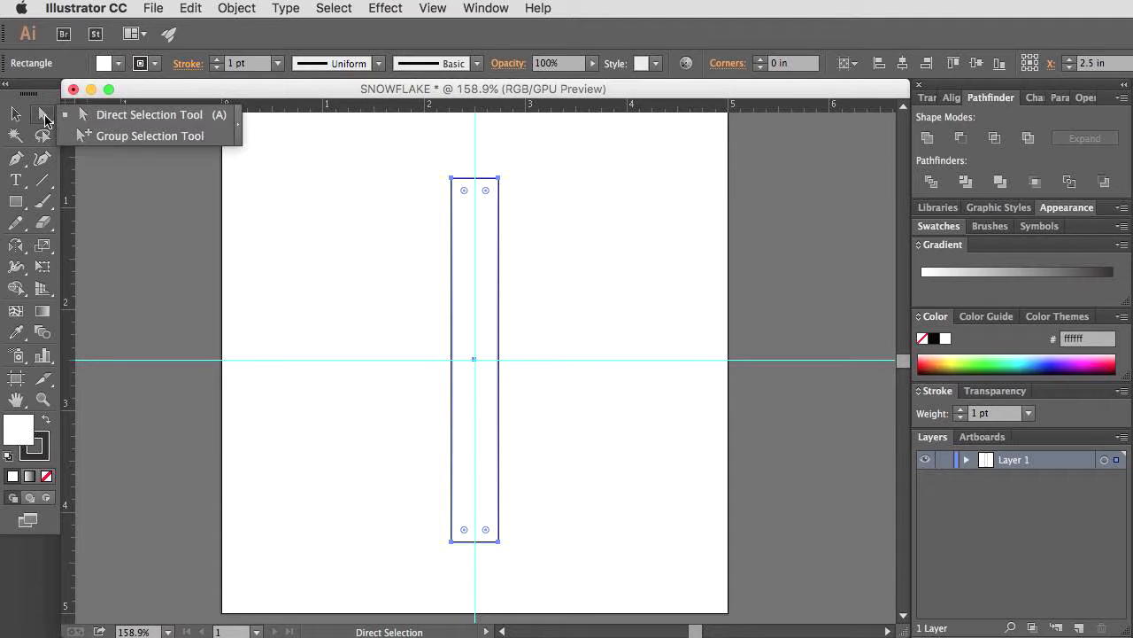
click(435, 171)
drag(431, 157, 528, 235)
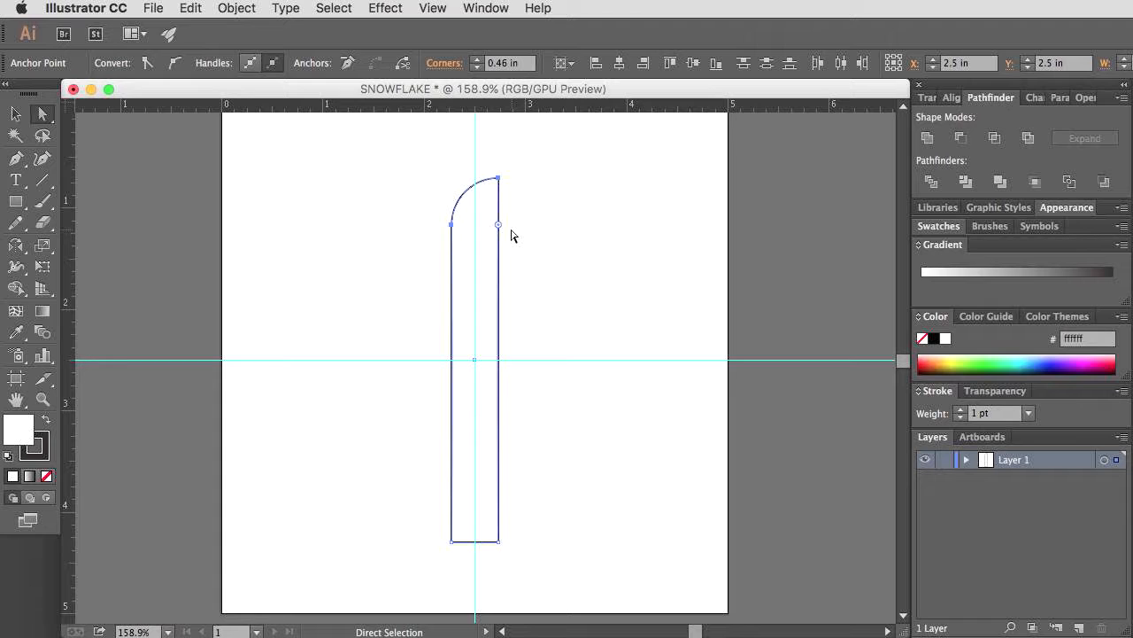
key(super+z)
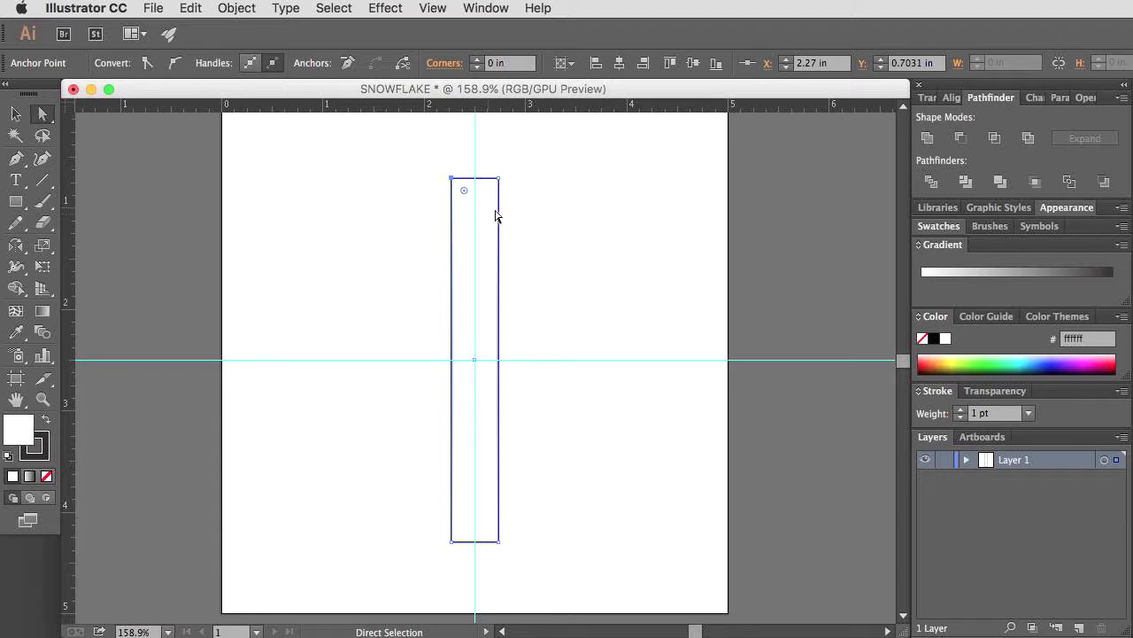
Step: Round all four corners of the rectangle together as far as possible to form a pill shape, and deselect it
key(v)
click(534, 203)
click(467, 226)
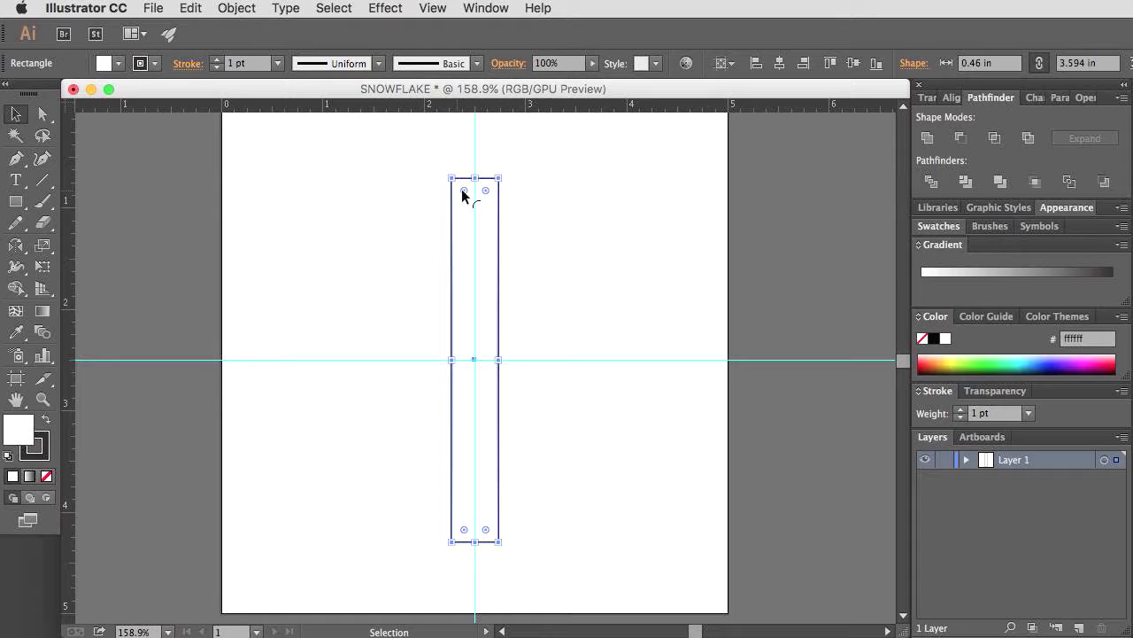
drag(464, 192, 500, 253)
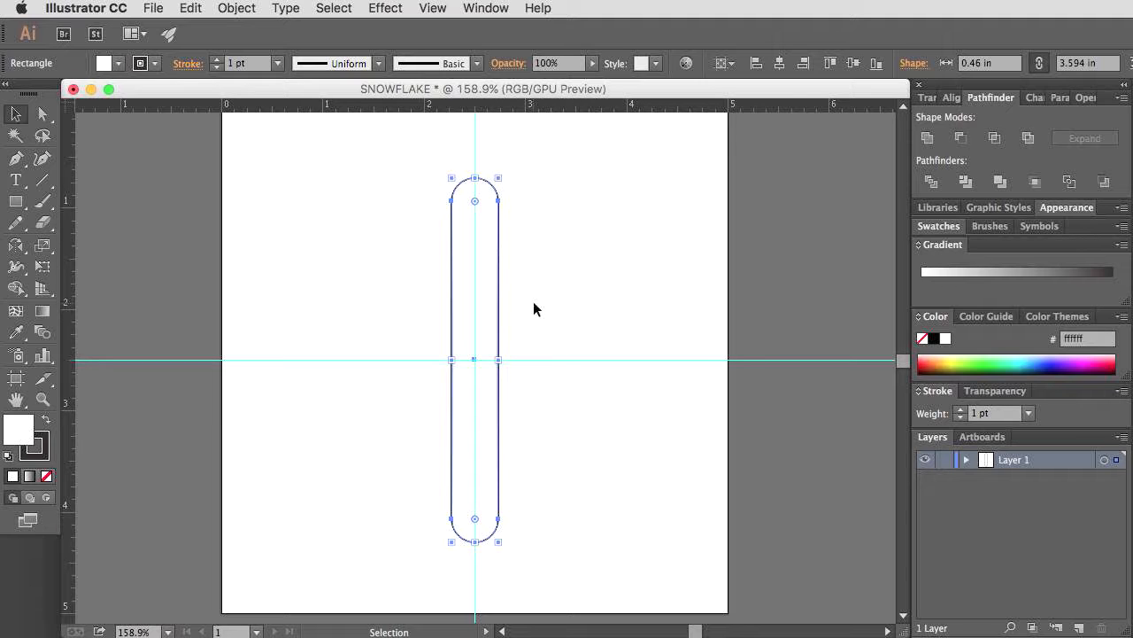
click(529, 292)
Step: Draw a circle about 0.8 in across, centered on the guide intersection over the middle of the rounded bar
drag(536, 336, 592, 324)
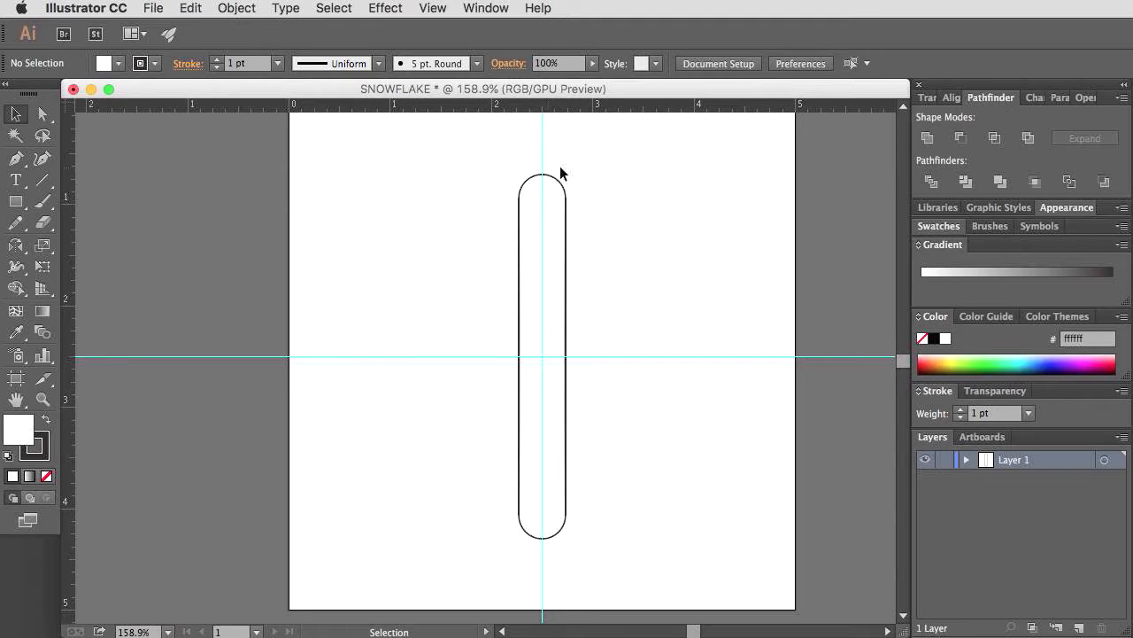
drag(582, 267, 535, 275)
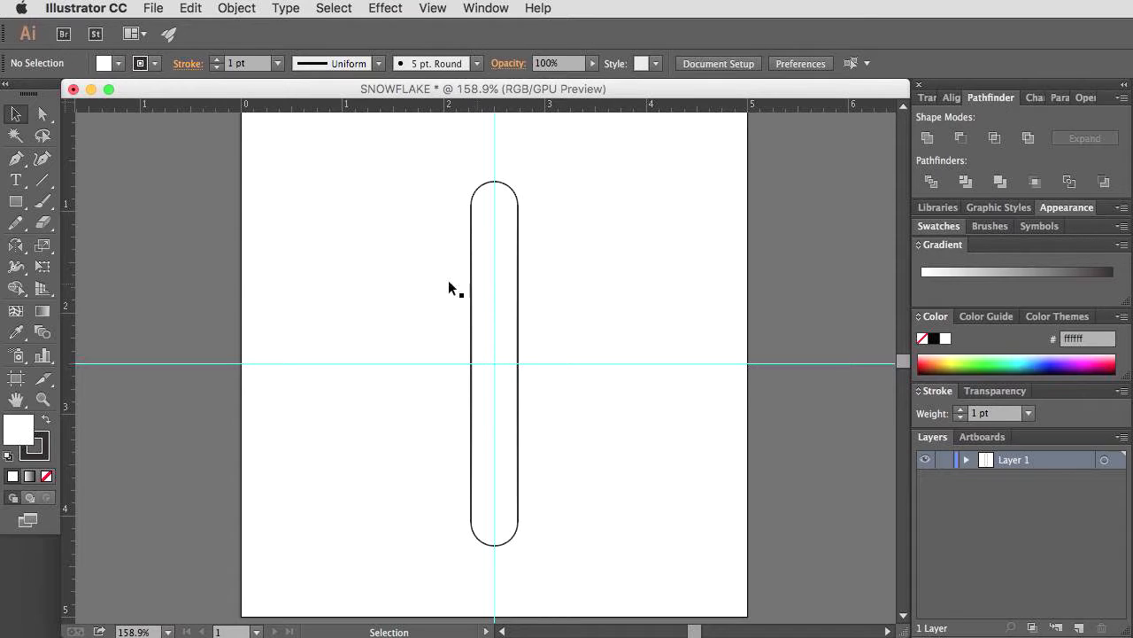
drag(21, 205, 91, 248)
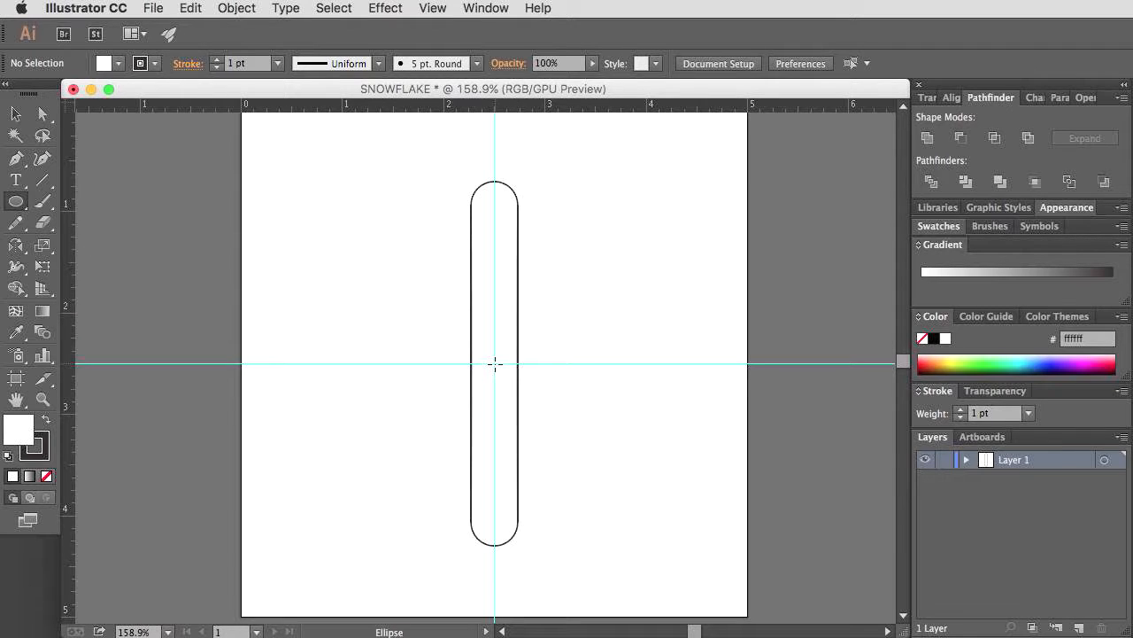
mouse_move(494, 362)
mouse_down()
mouse_move(526, 384)
mouse_move(525, 401)
mouse_move(541, 405)
mouse_move(544, 390)
mouse_move(558, 408)
mouse_move(515, 388)
mouse_move(579, 407)
mouse_move(539, 348)
mouse_move(516, 407)
mouse_move(583, 400)
mouse_move(554, 358)
mouse_move(564, 425)
mouse_move(627, 446)
mouse_move(670, 539)
mouse_move(612, 493)
mouse_move(732, 576)
mouse_move(734, 597)
mouse_move(579, 474)
mouse_move(629, 508)
mouse_move(587, 478)
mouse_move(610, 425)
mouse_move(588, 463)
mouse_move(576, 458)
mouse_move(576, 417)
mouse_move(530, 414)
mouse_move(577, 416)
mouse_move(568, 423)
mouse_move(652, 494)
mouse_move(678, 420)
mouse_move(553, 429)
mouse_move(526, 397)
mouse_move(535, 404)
mouse_up()
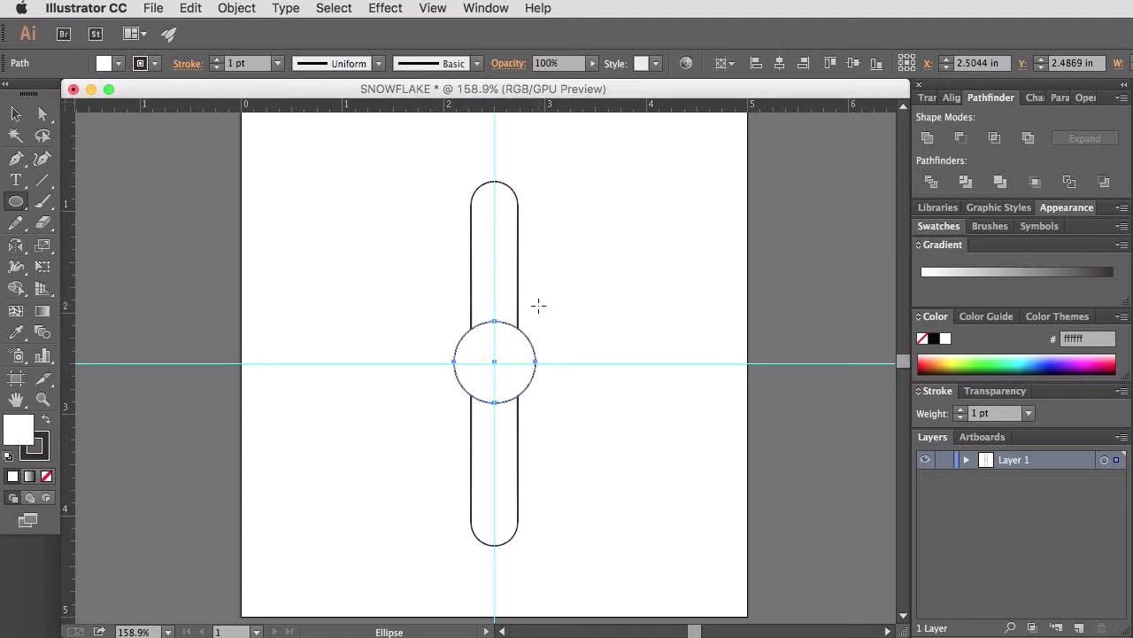
key(v)
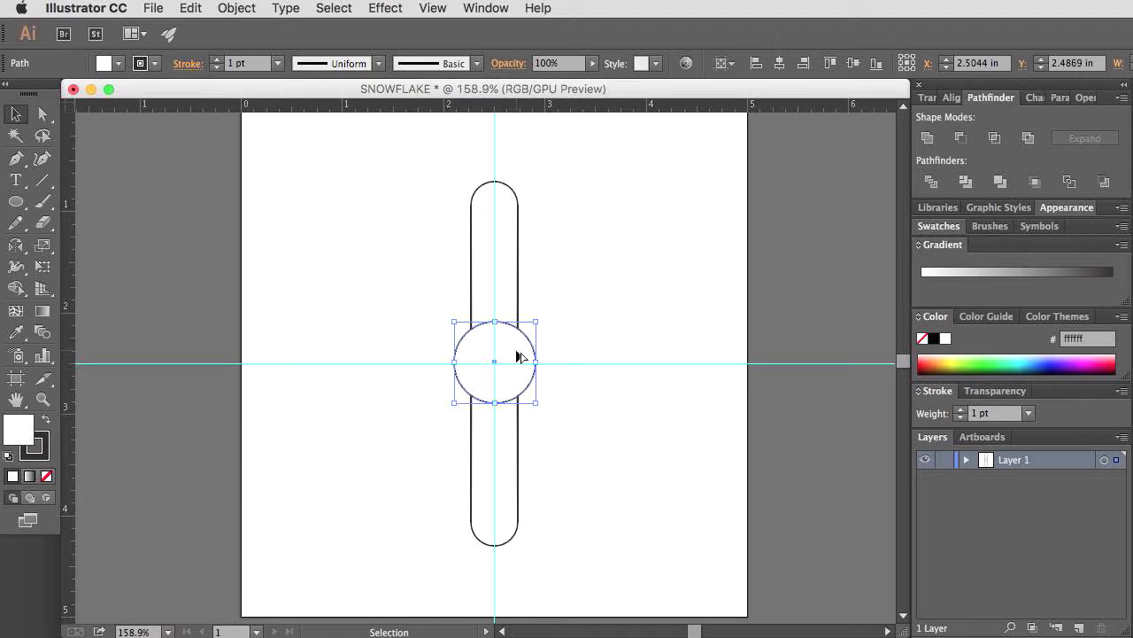
Step: Duplicate the central circle straight up onto the bar's upper end and enlarge the copy from its center to about 1.2 in across
drag(522, 356, 529, 167)
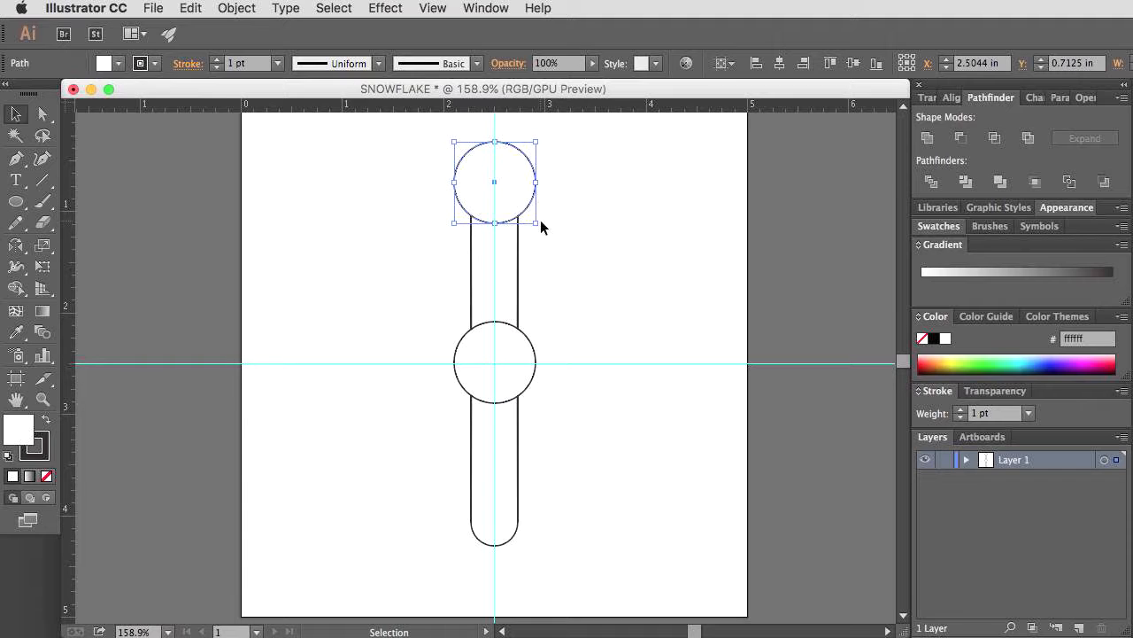
key(super+shift+b)
drag(536, 224, 557, 245)
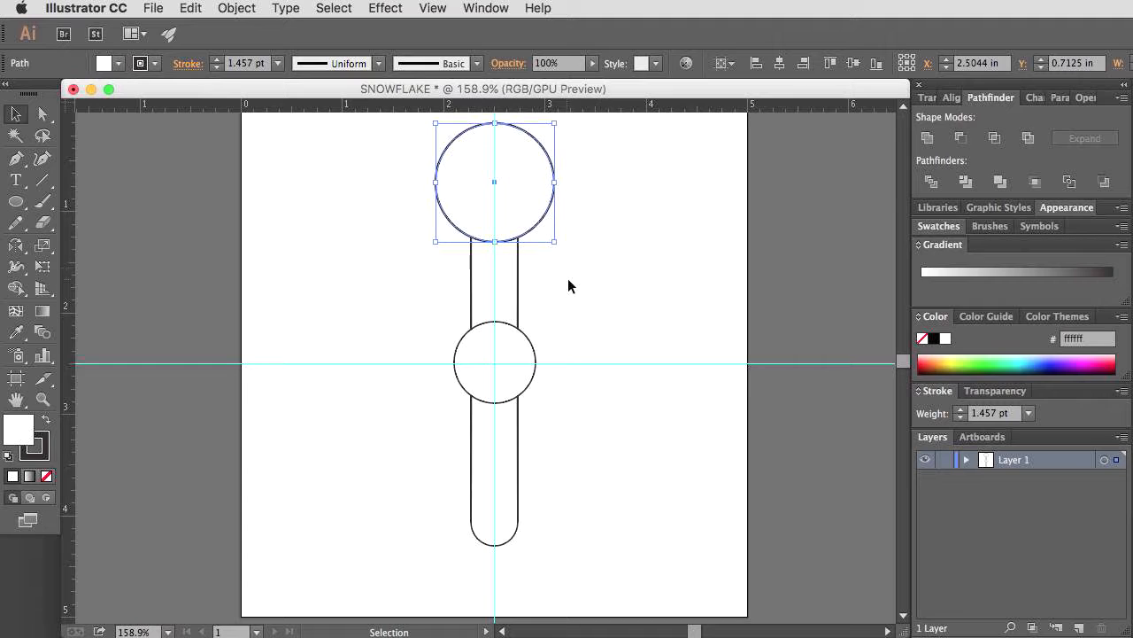
click(583, 306)
Step: Move the original central circle straight up to just below the large circle and enlarge it slightly from its center to about 0.86 in
drag(519, 354, 528, 288)
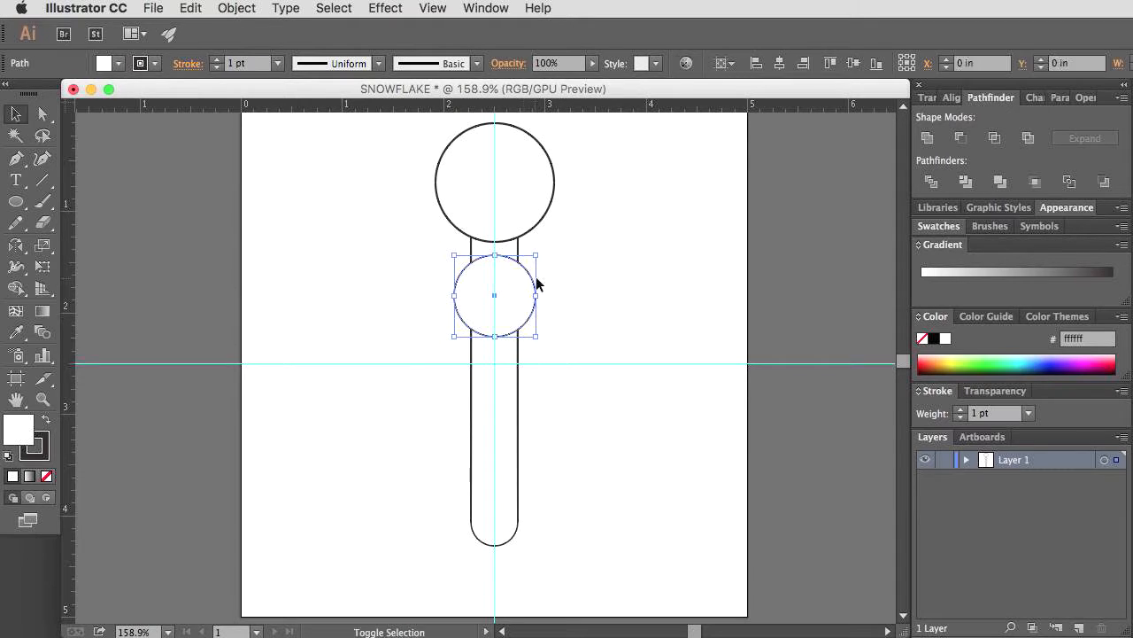
click(604, 271)
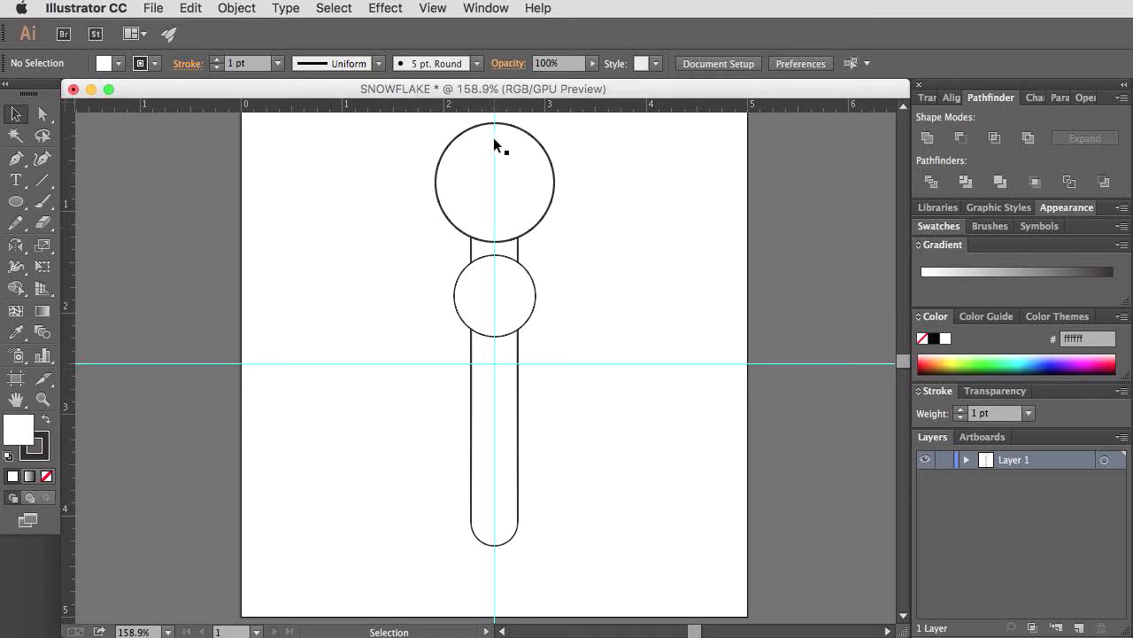
click(524, 299)
drag(537, 337, 540, 339)
click(567, 256)
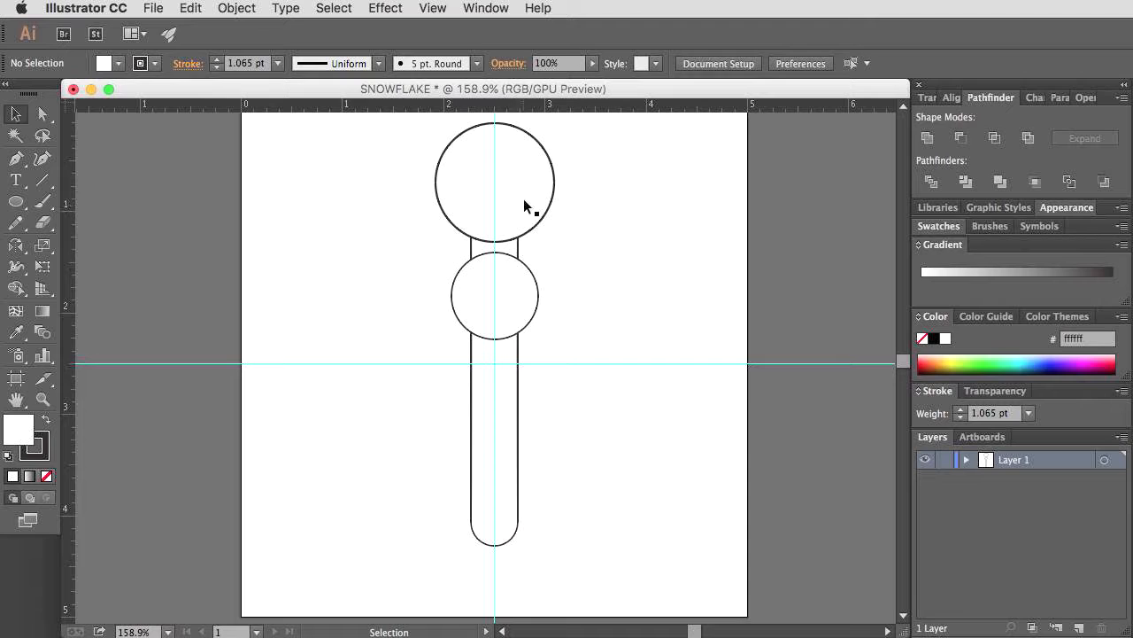
Step: Reflect a copy of both circles across a horizontal axis through the guide intersection onto the bar's lower half, and deselect
click(521, 299)
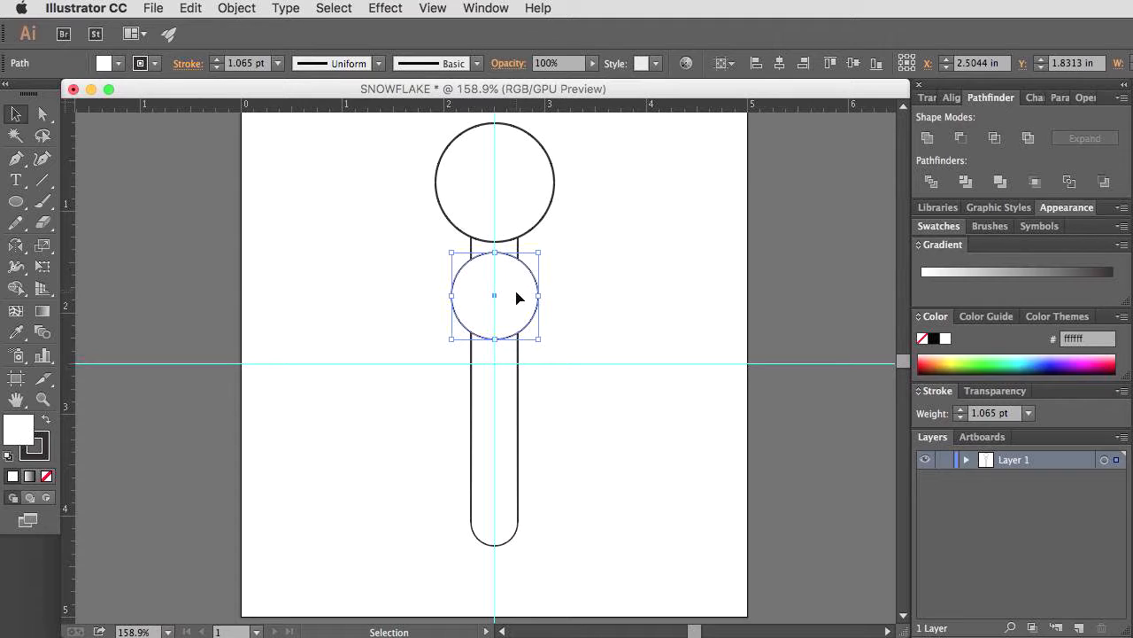
shift+click(528, 204)
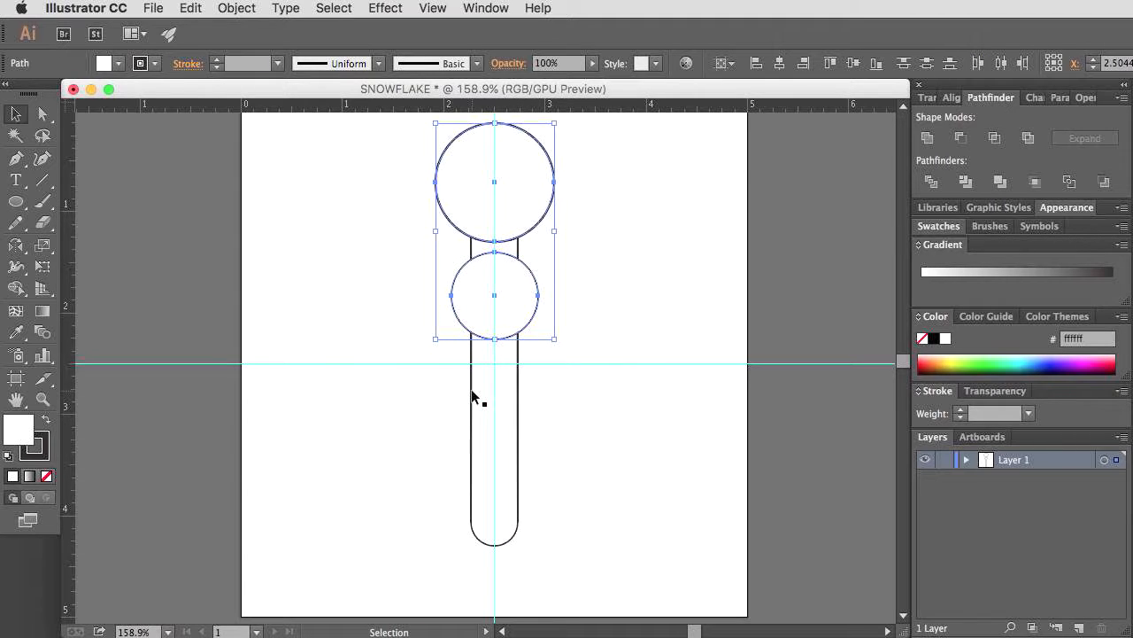
key(o)
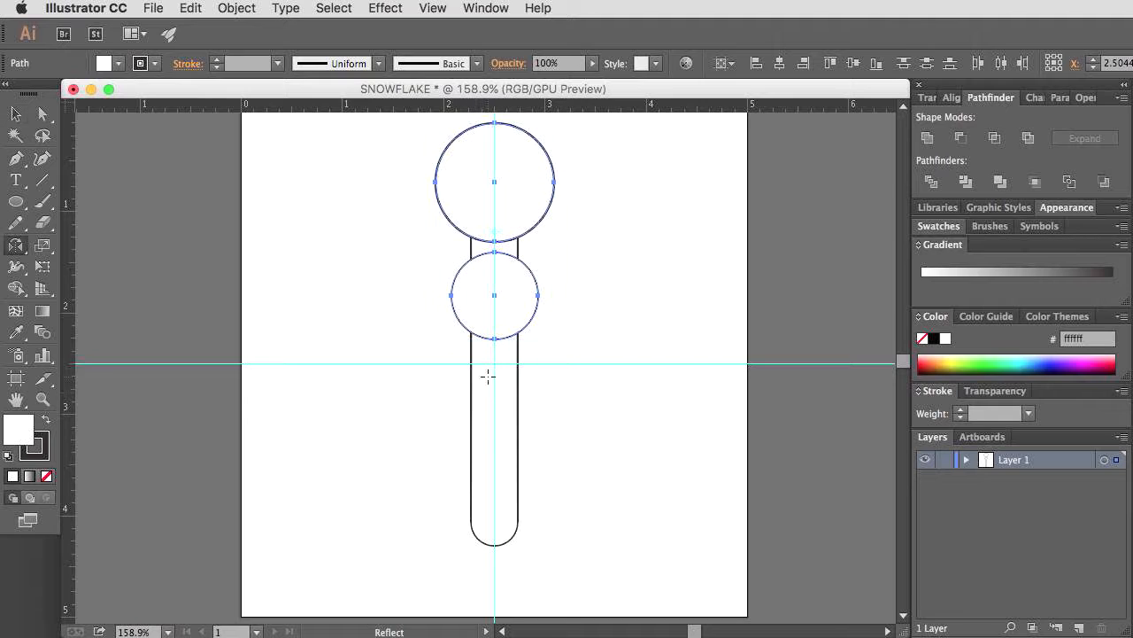
drag(18, 249, 151, 275)
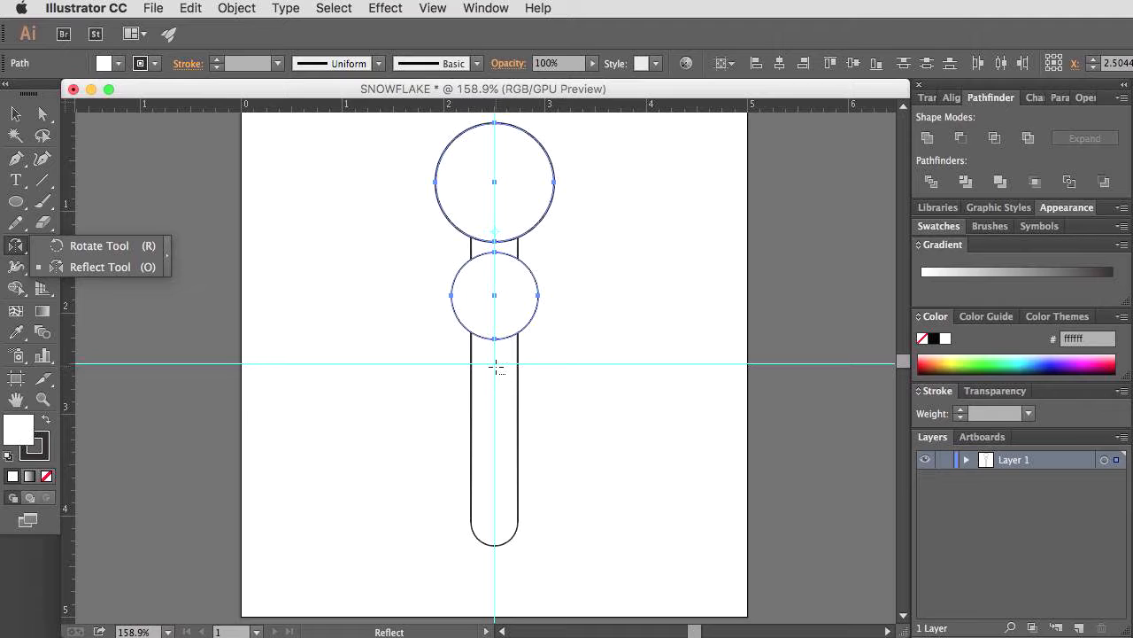
alt+click(494, 363)
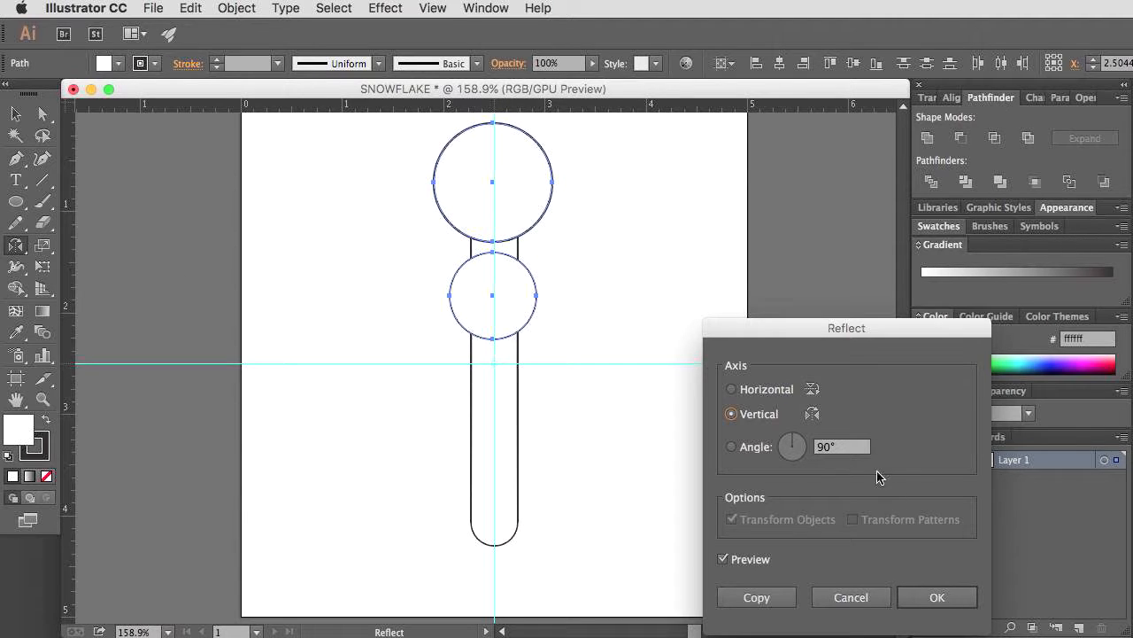
click(776, 399)
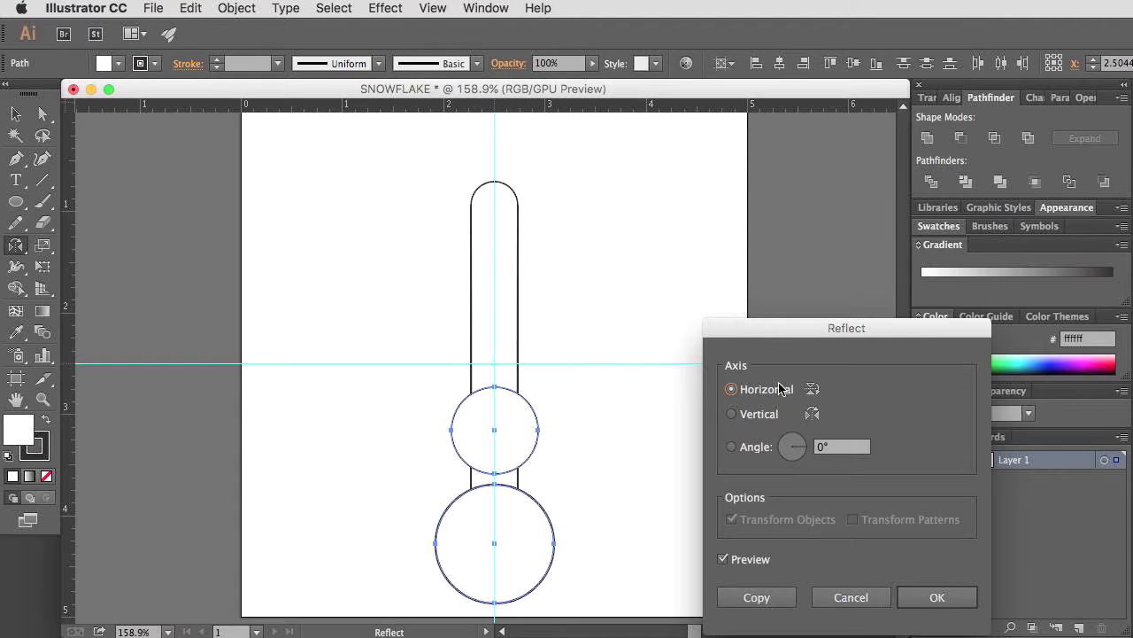
drag(769, 335, 772, 193)
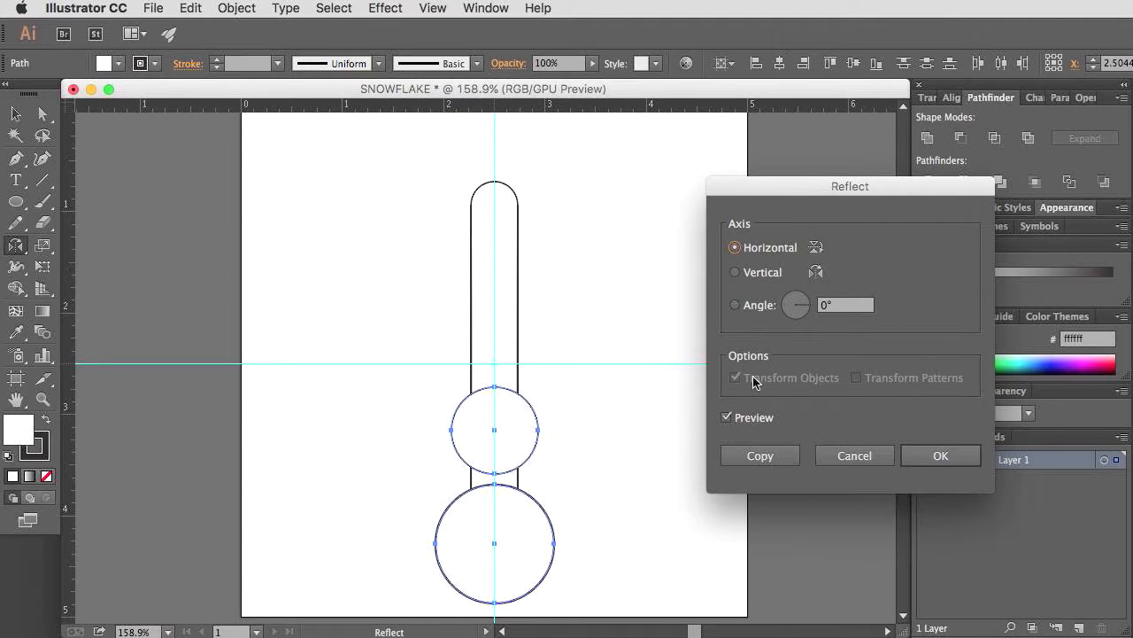
click(759, 456)
key(v)
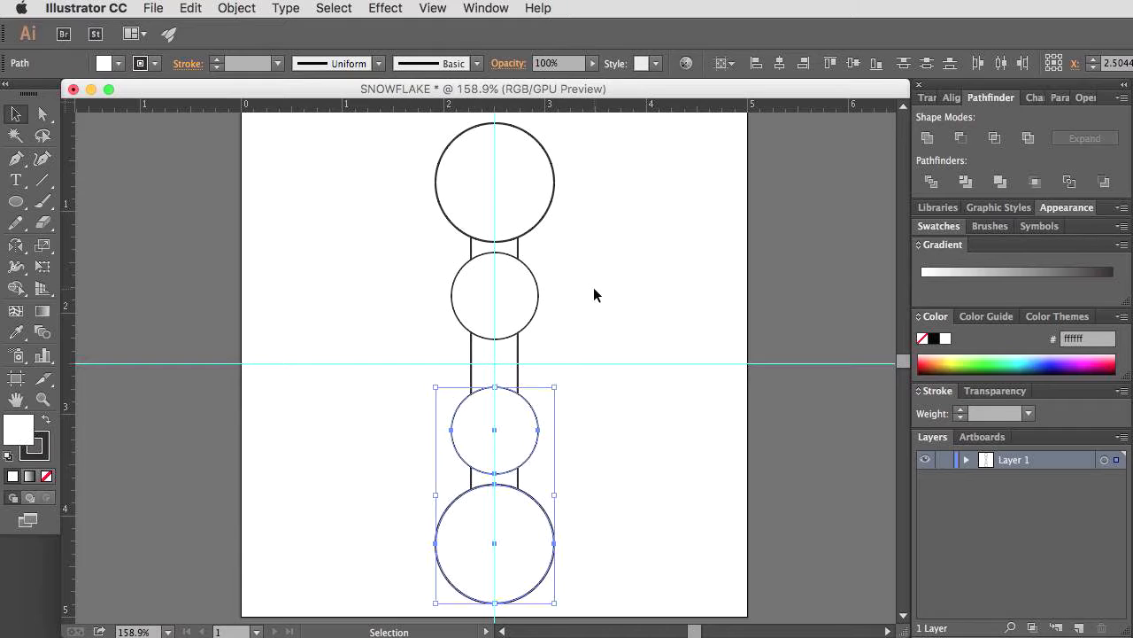
click(610, 280)
Step: Select the bar and all four circles and align their horizontal centers
key(space)
drag(612, 278, 670, 273)
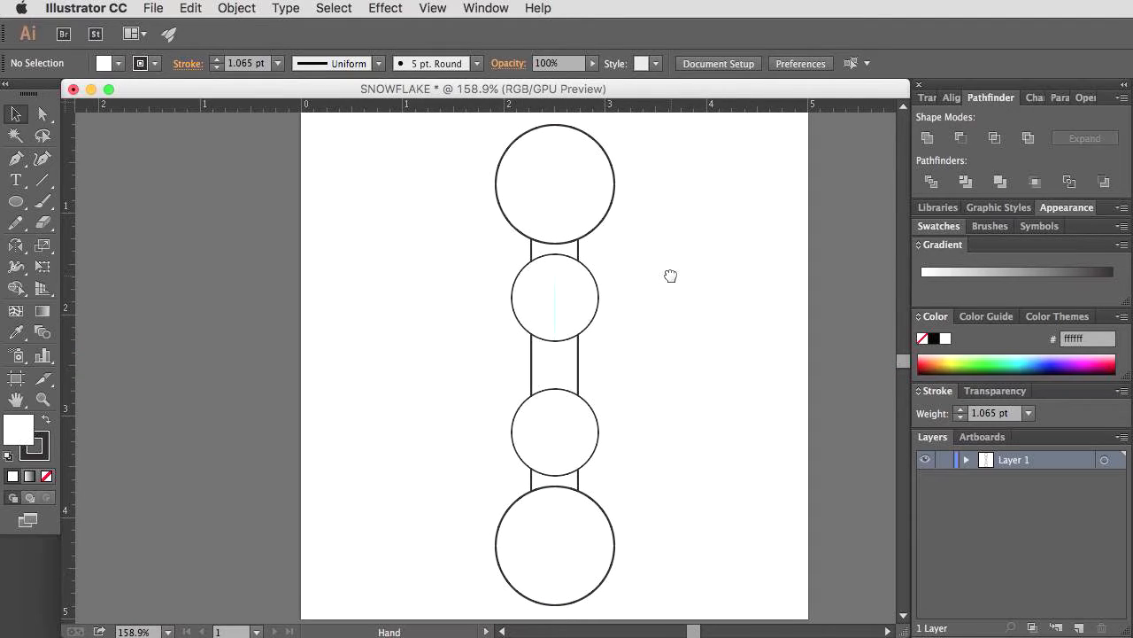
drag(661, 161, 469, 555)
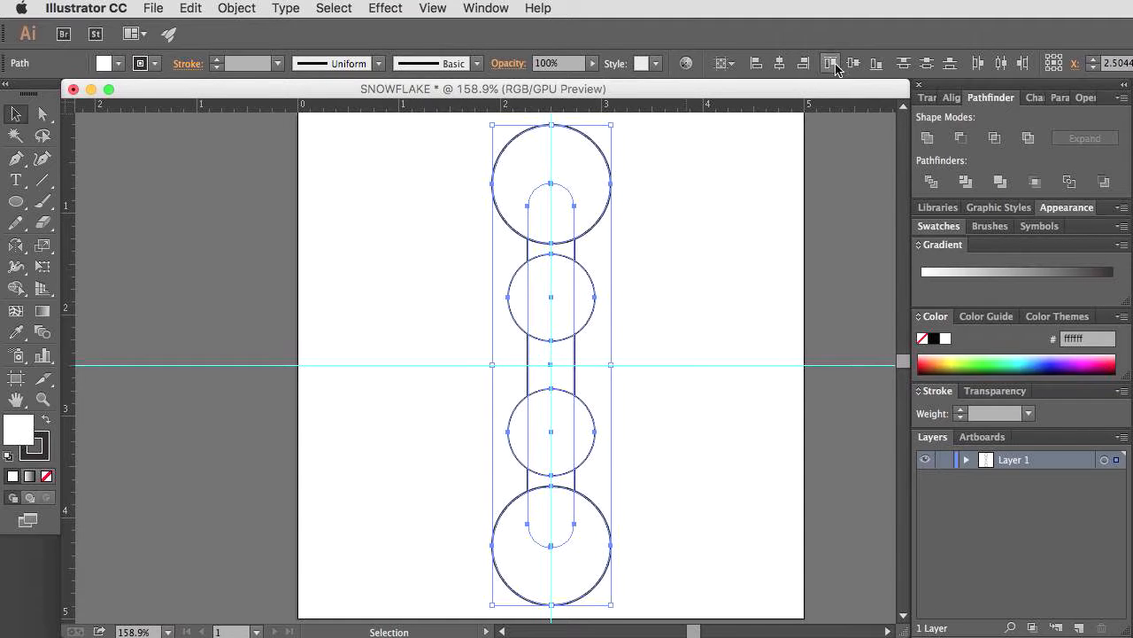
click(781, 64)
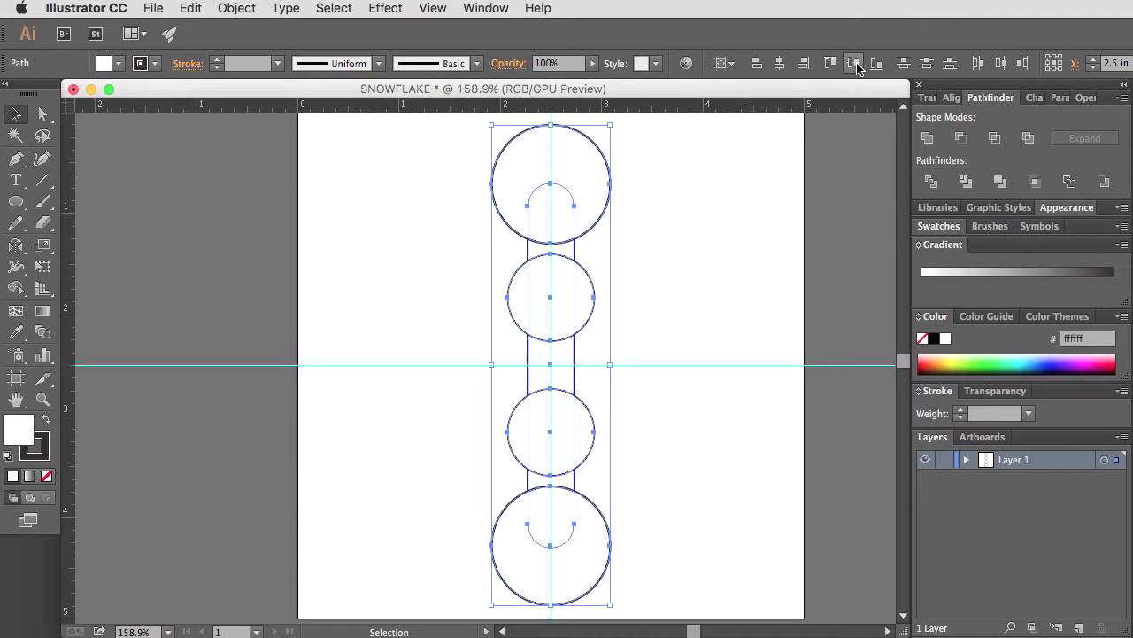
Step: Try aligning the bar and all circles by their vertical centers, and undo that alignment
click(854, 64)
key(a)
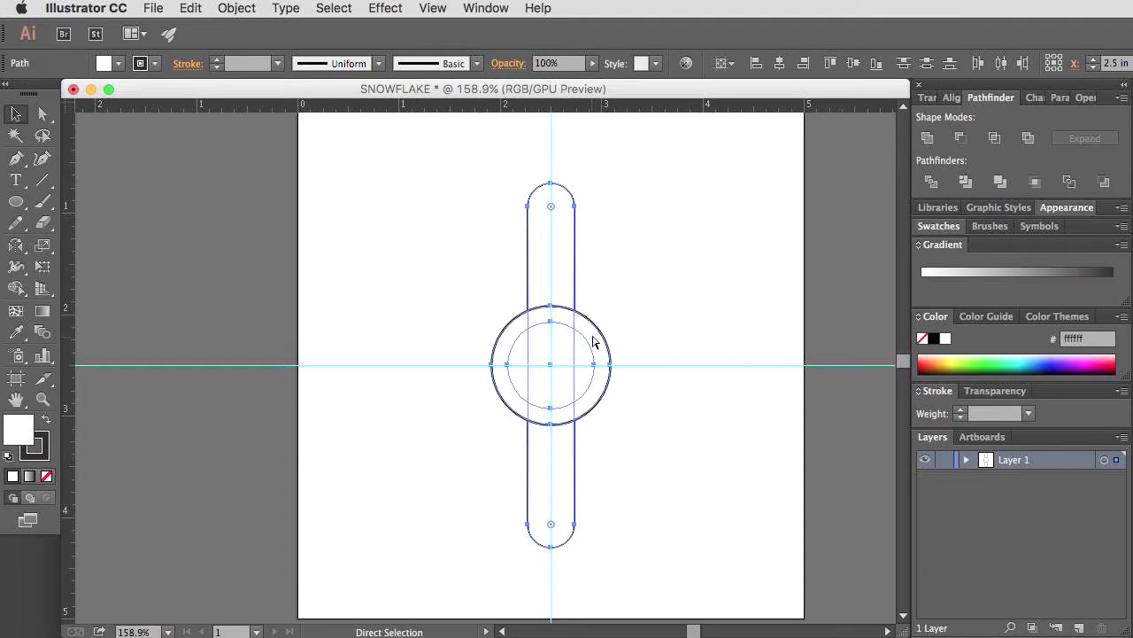
key(super+z)
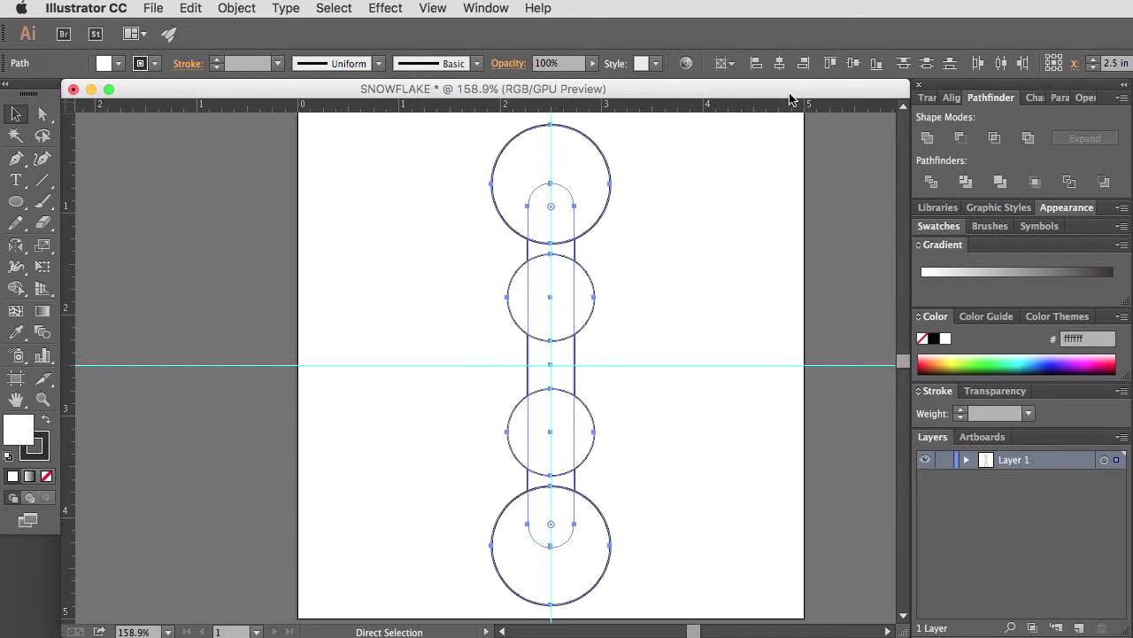
key(v)
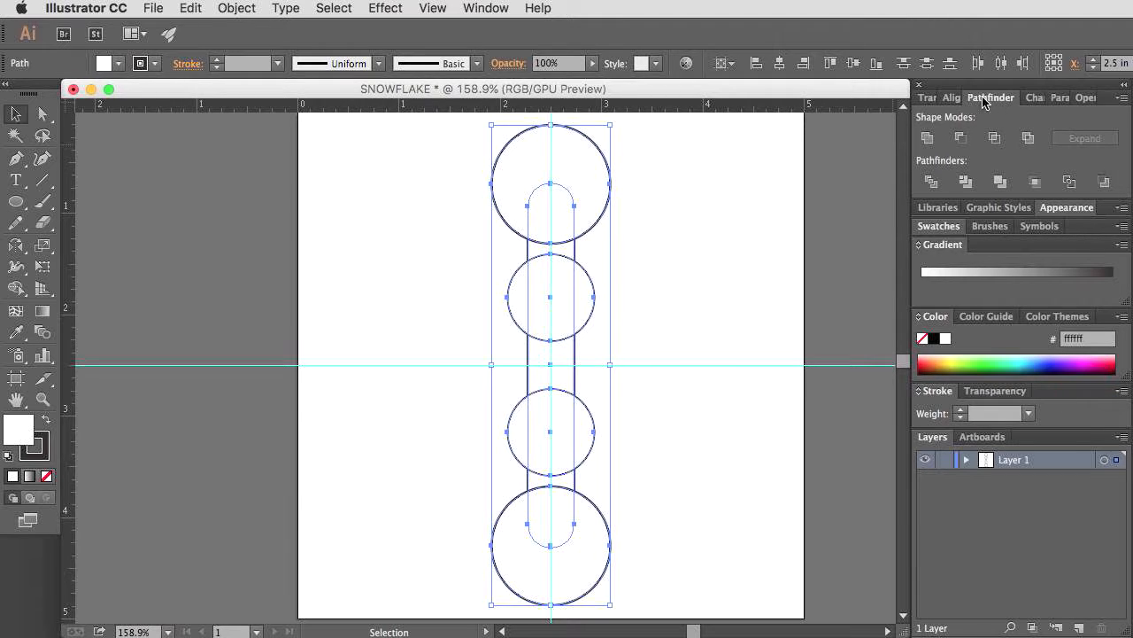
Step: Unite the bar and the four circles into a single outline with Pathfinder, and deselect it
click(491, 9)
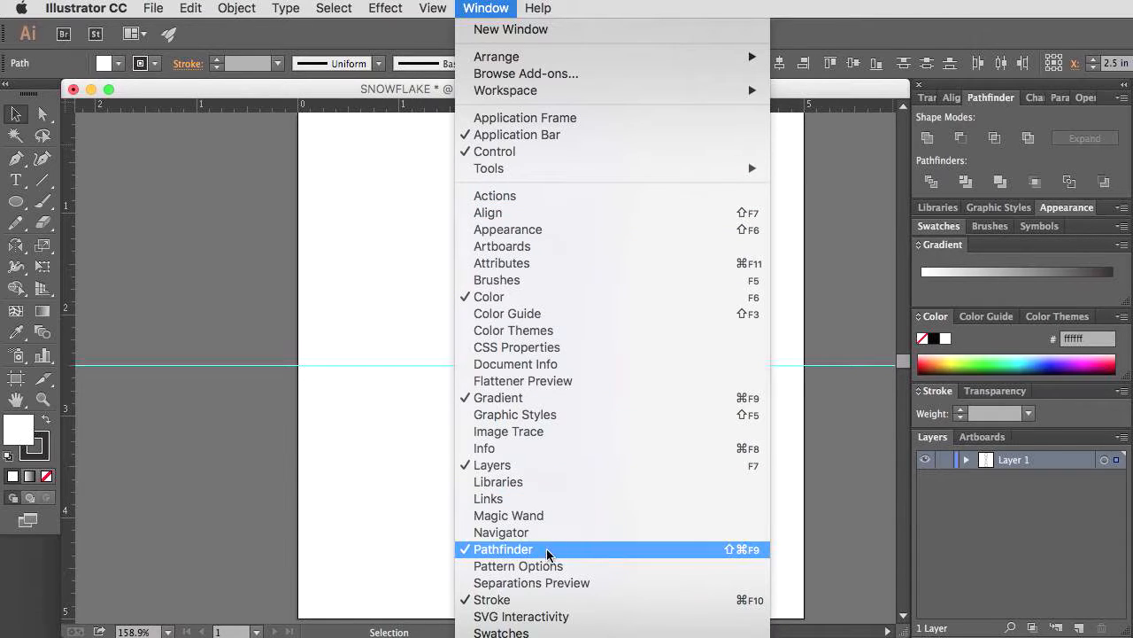
click(840, 340)
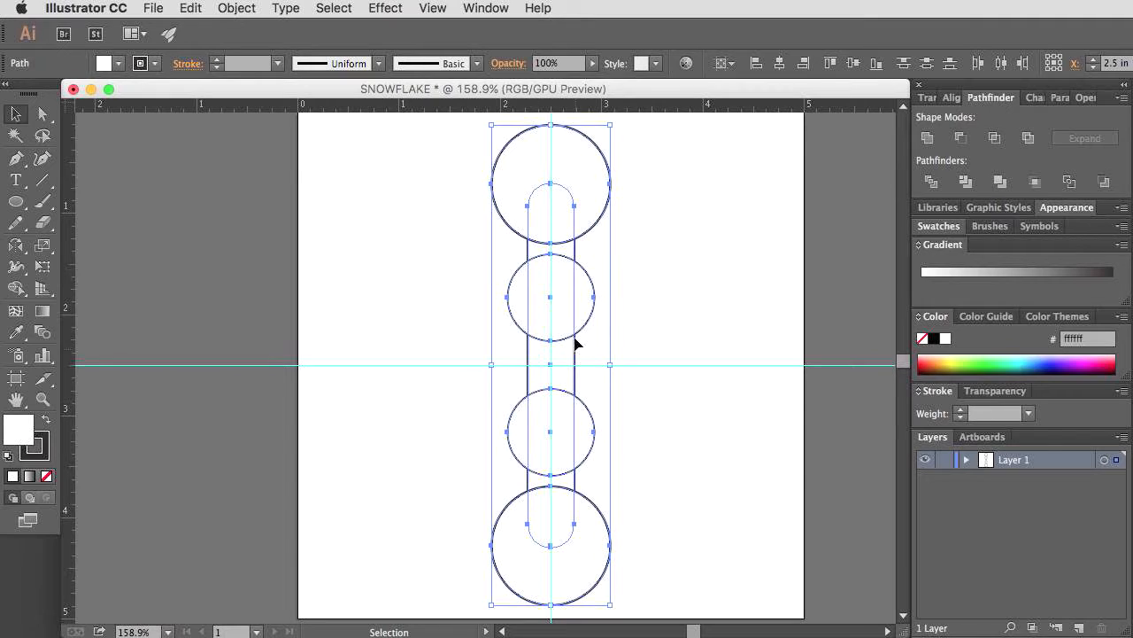
click(929, 138)
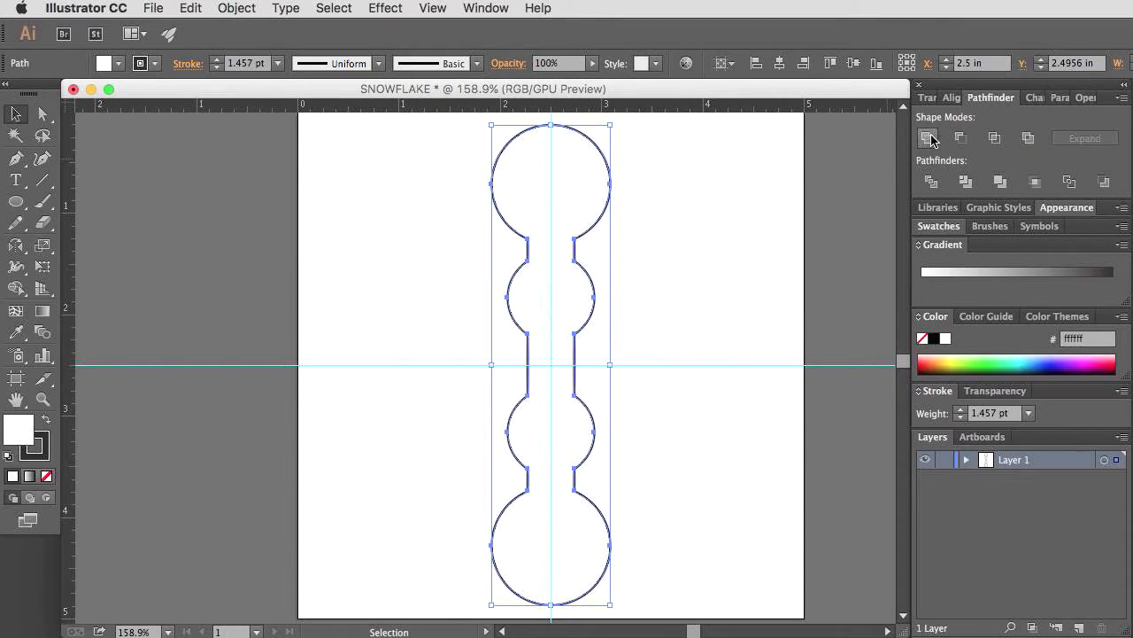
click(673, 309)
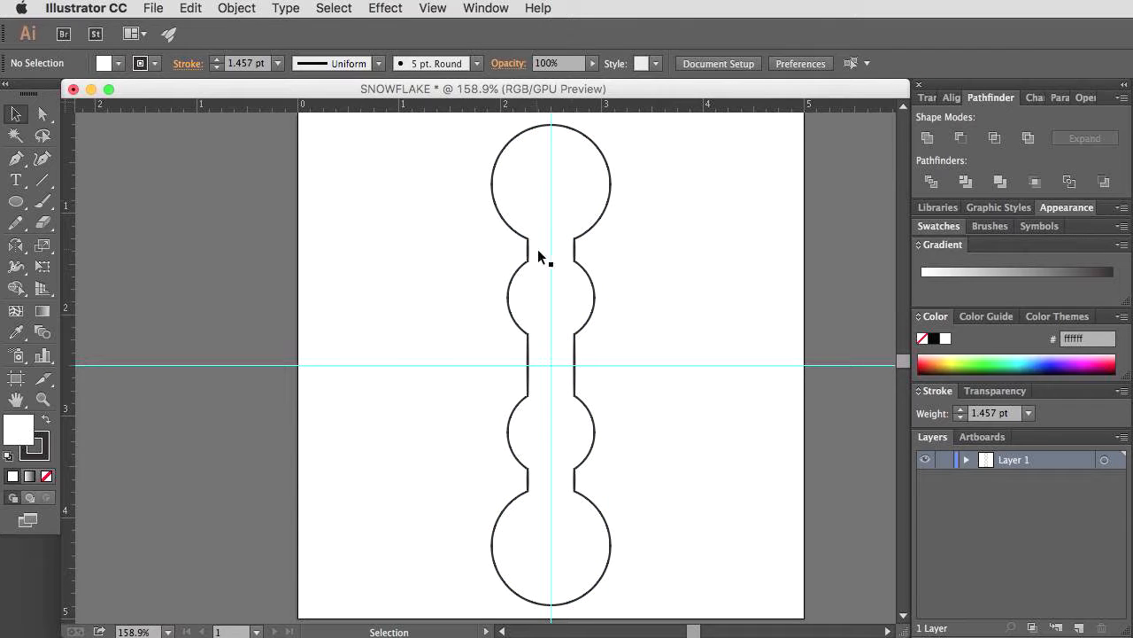
Step: Select the united shape and open the Rotate options with the pivot set at the guide intersection
click(571, 284)
click(618, 387)
click(557, 324)
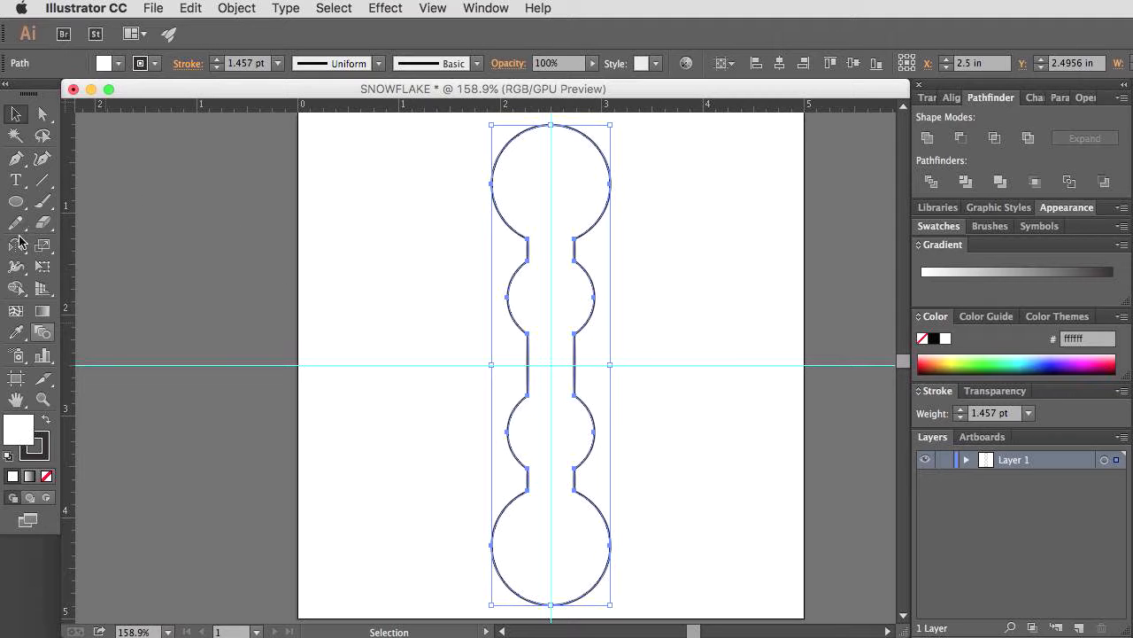
click(16, 245)
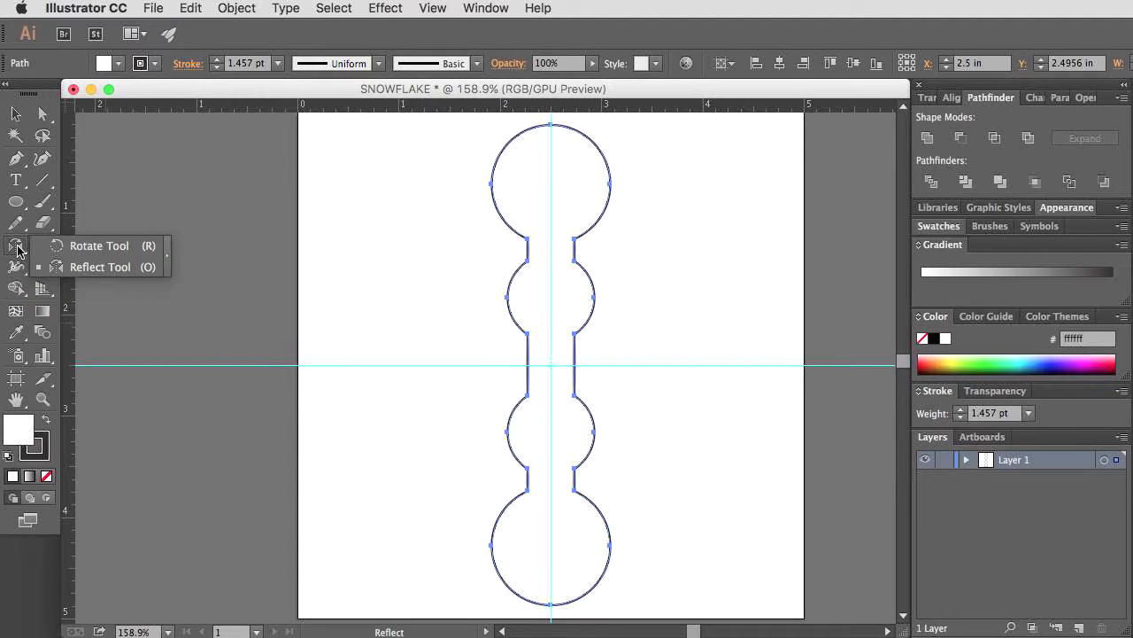
click(117, 251)
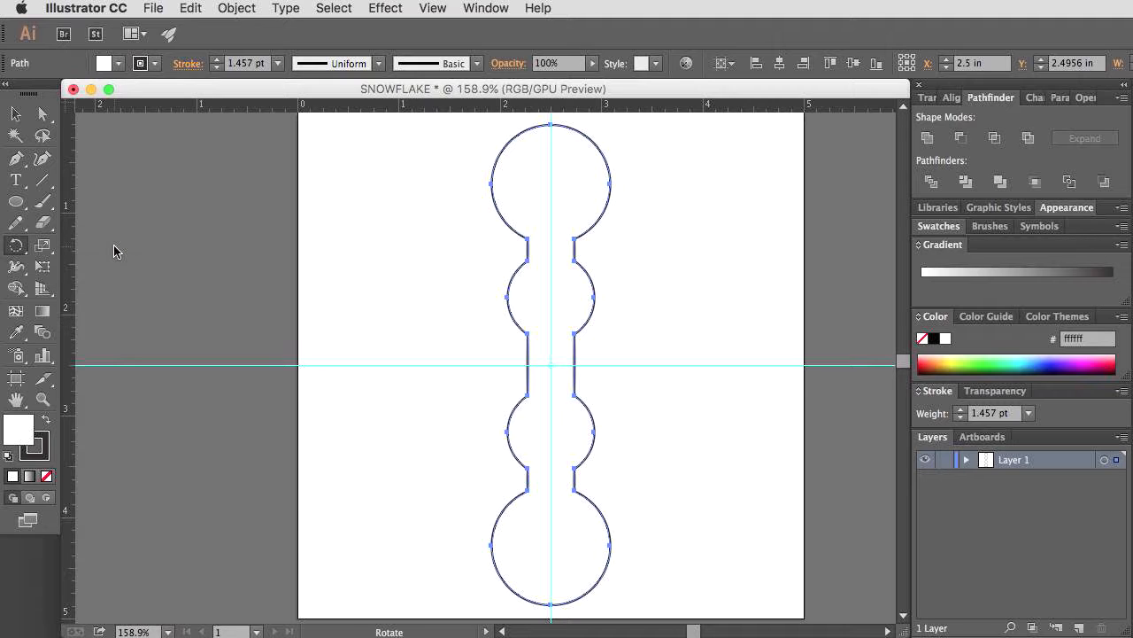
alt+click(550, 364)
drag(579, 402, 844, 211)
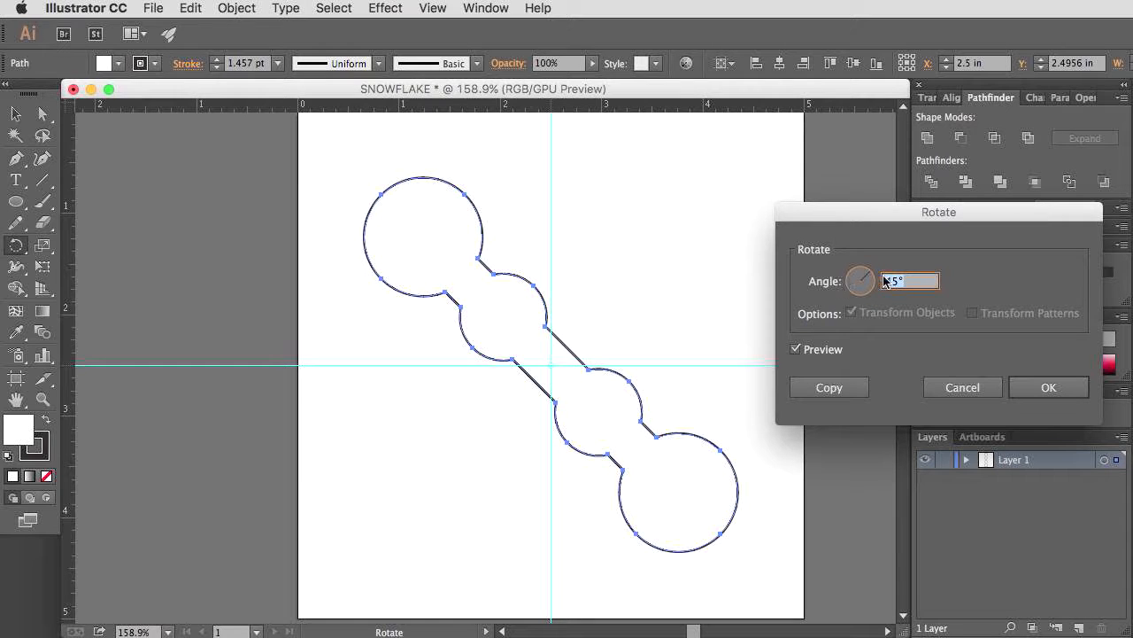
Step: Preview the shape at other rotation angles such as 70° and 50°, and return the angle to 45°
key(shift+Up)
key(shift+Up)
key(shift+Up)
key(shift+Up)
key(shift+Up)
key(shift+Up)
key(shift+Up)
key(shift+Up)
key(shift+Up)
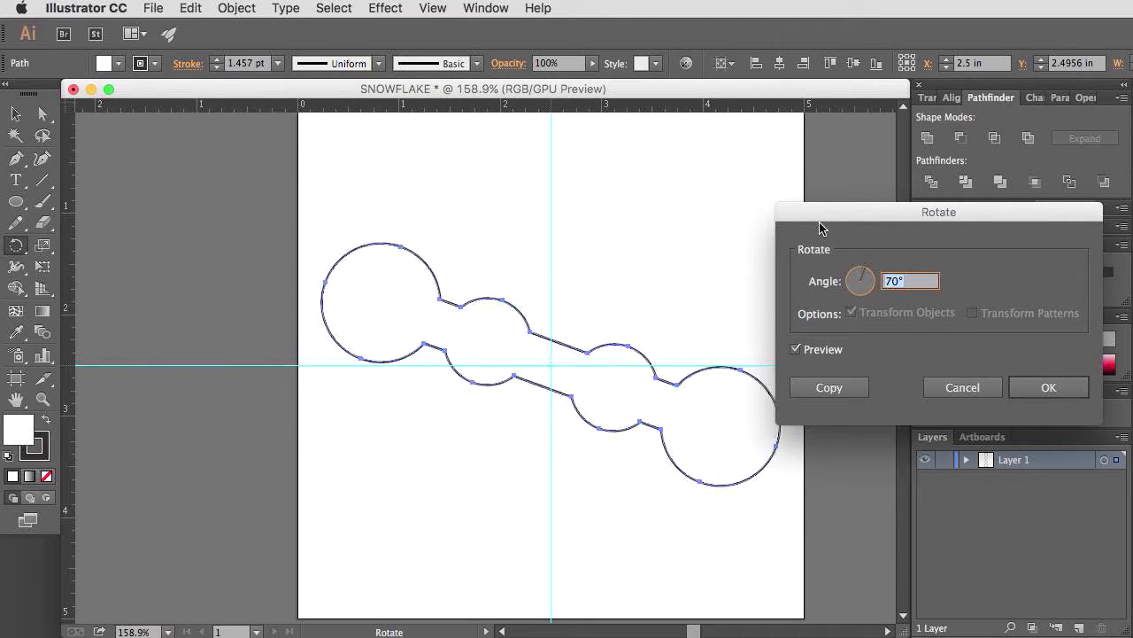
key(shift+Down)
key(shift+Down)
key(shift+Down)
key(shift+Down)
key(shift+Down)
key(shift+Down)
key(shift+Down)
key(shift+Down)
key(shift+Up)
key(Down)
key(shift+Down)
key(shift+Down)
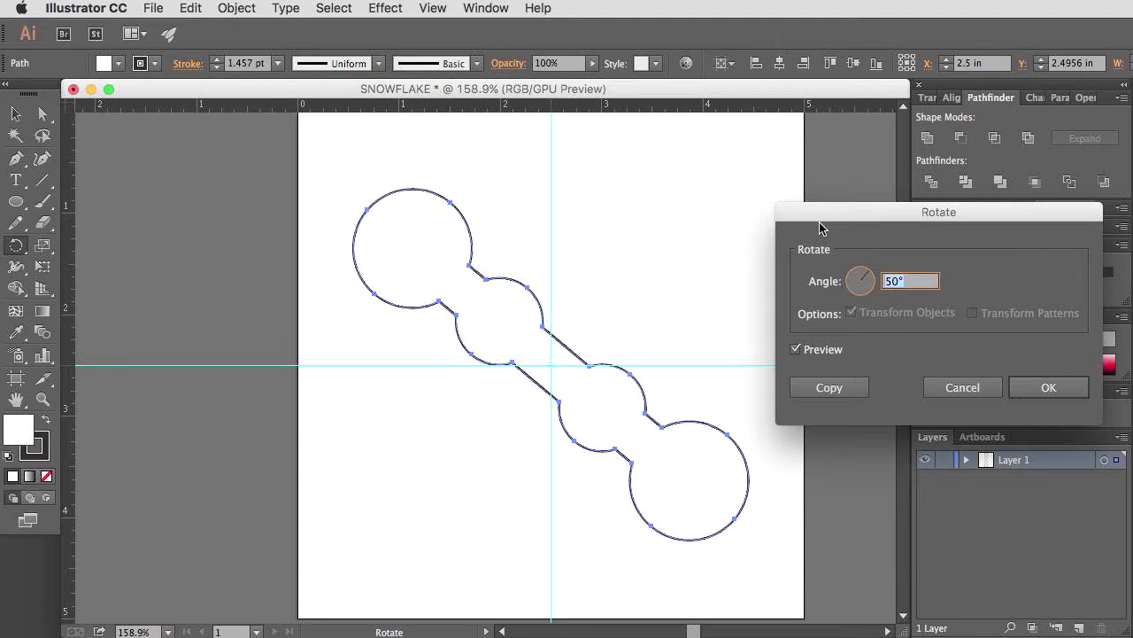
key(Up)
key(Up)
key(Up)
key(Up)
key(Up)
key(Up)
key(Down)
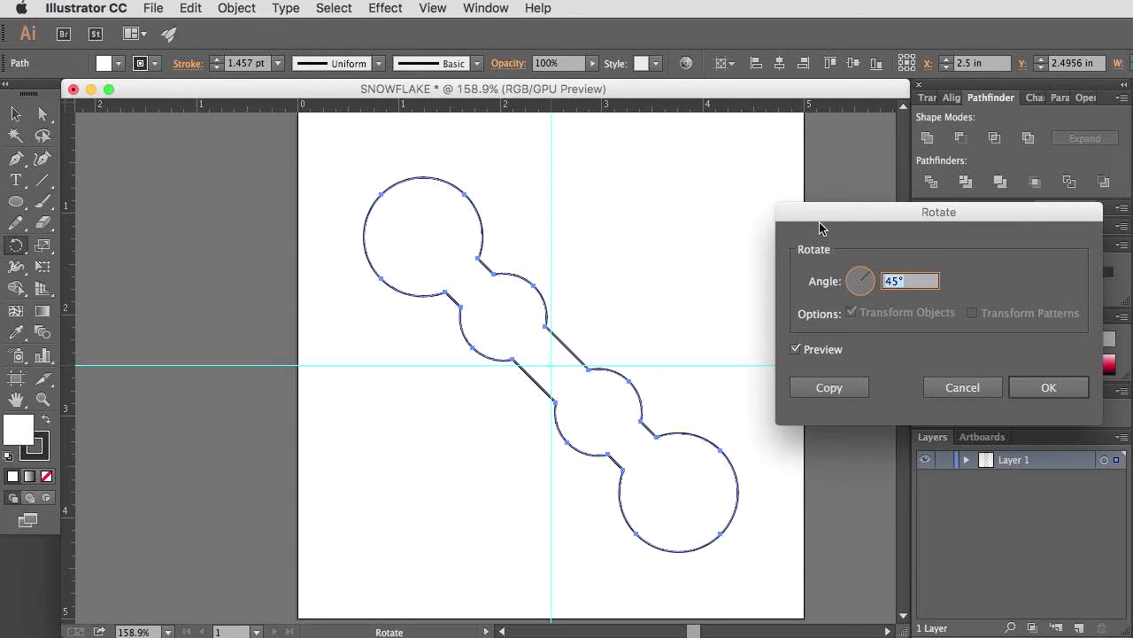
Step: Compare the 45° rotation with the preview off and on, and create it as a rotated copy of the shape
click(795, 349)
click(794, 350)
click(835, 387)
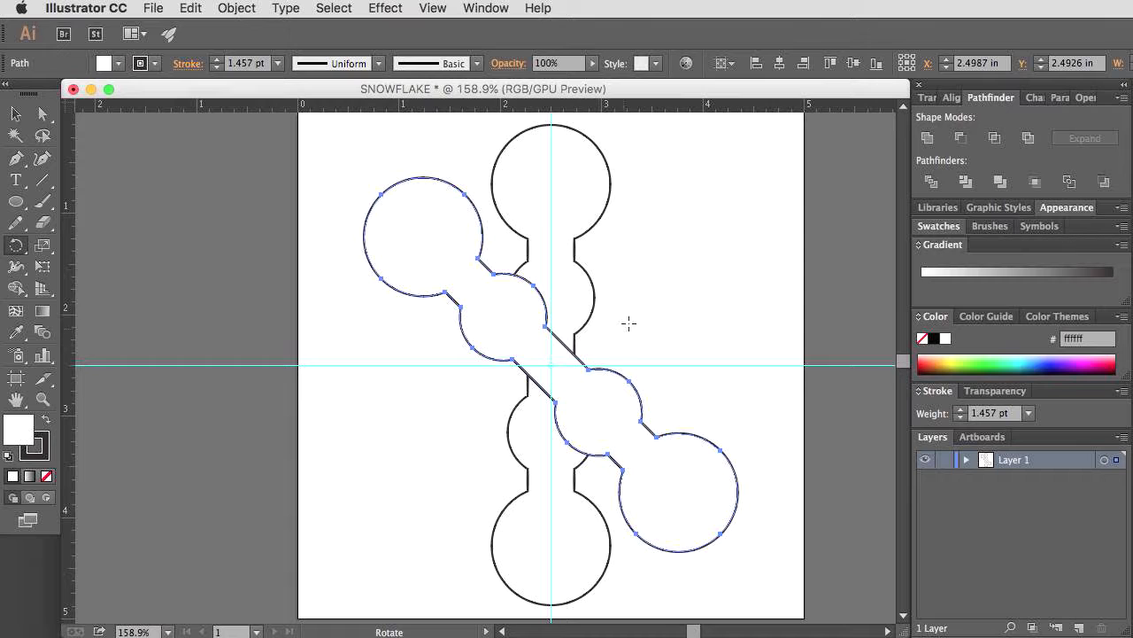
key(v)
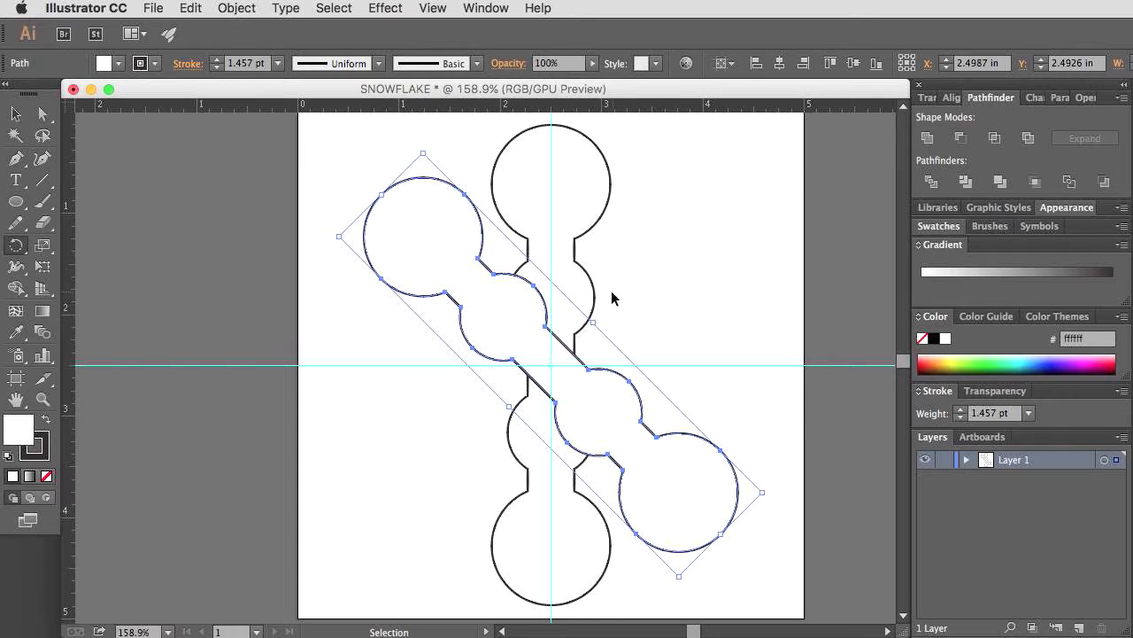
Step: Repeat the 45° rotated copy twice more to complete the eight-armed snowflake, and deselect
key(super+d)
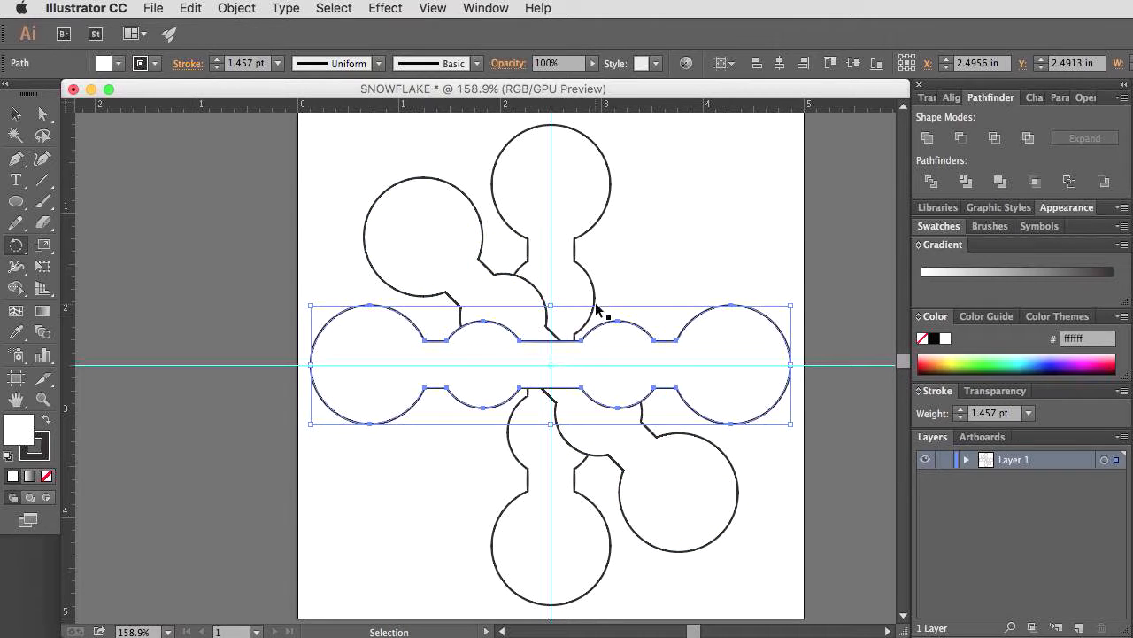
key(super+d)
key(r)
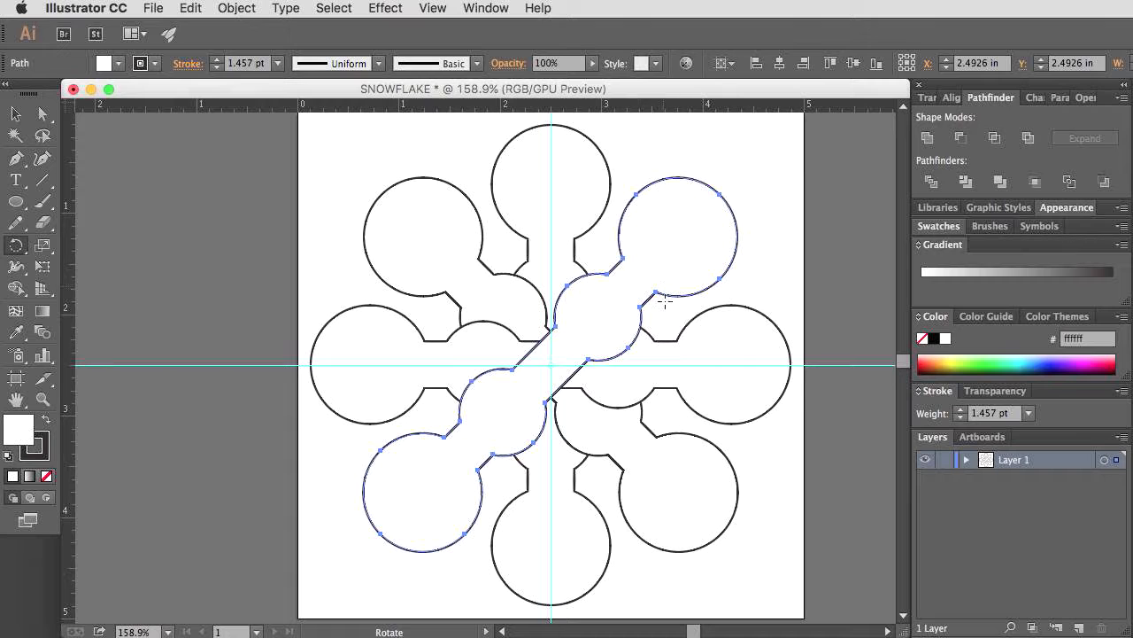
key(v)
click(808, 469)
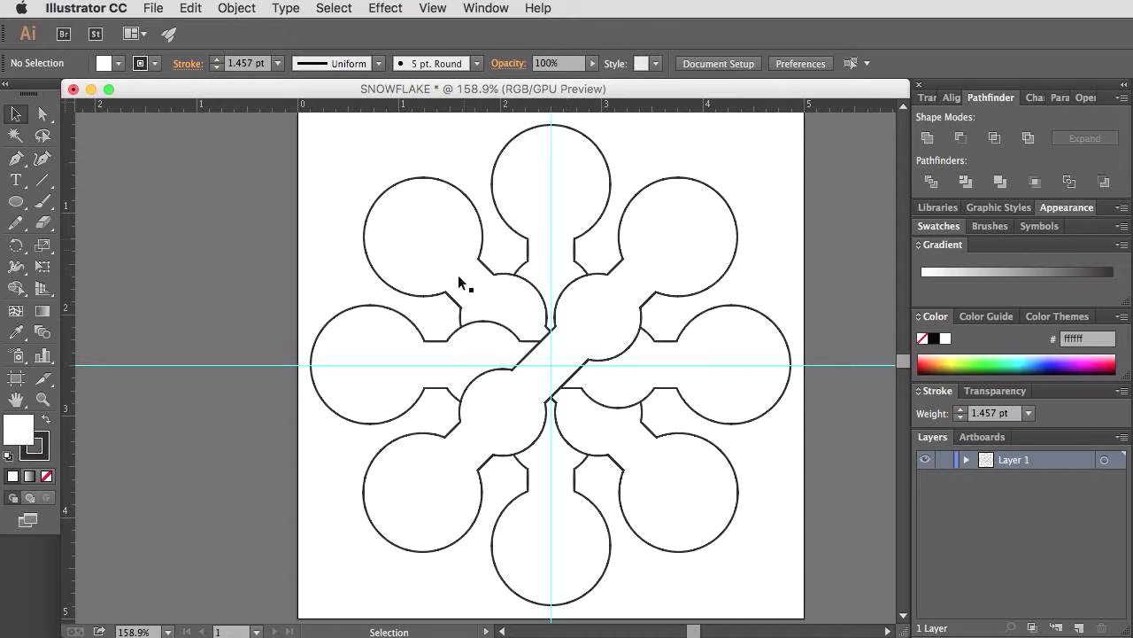
Step: Select all the overlapping rotated arms, unite them into one snowflake outline, and deselect
drag(805, 211, 345, 490)
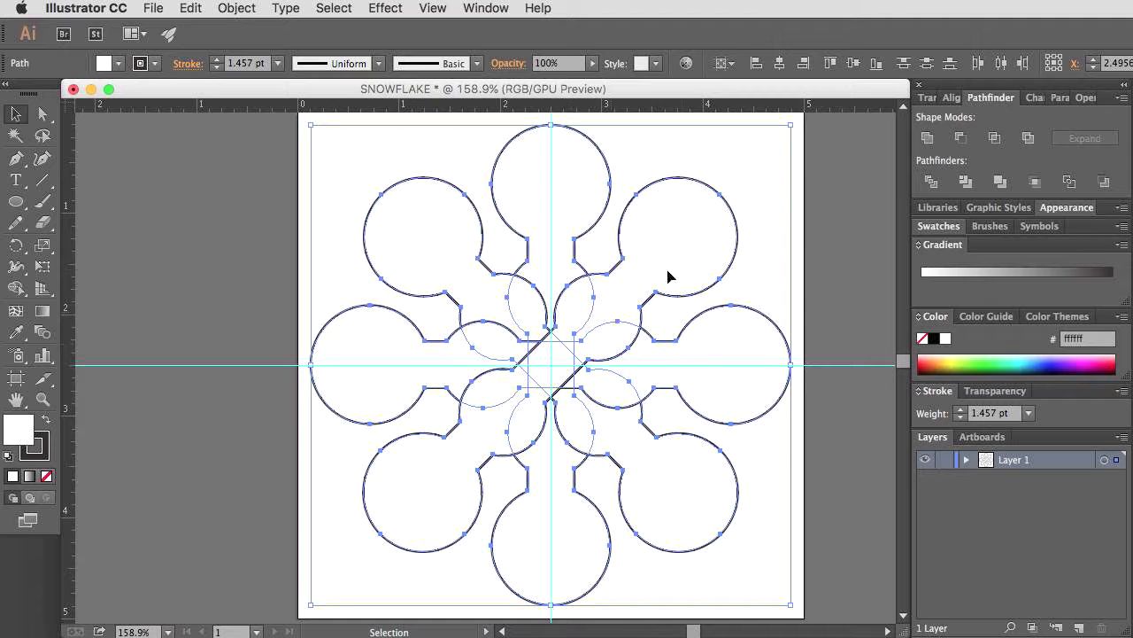
click(927, 138)
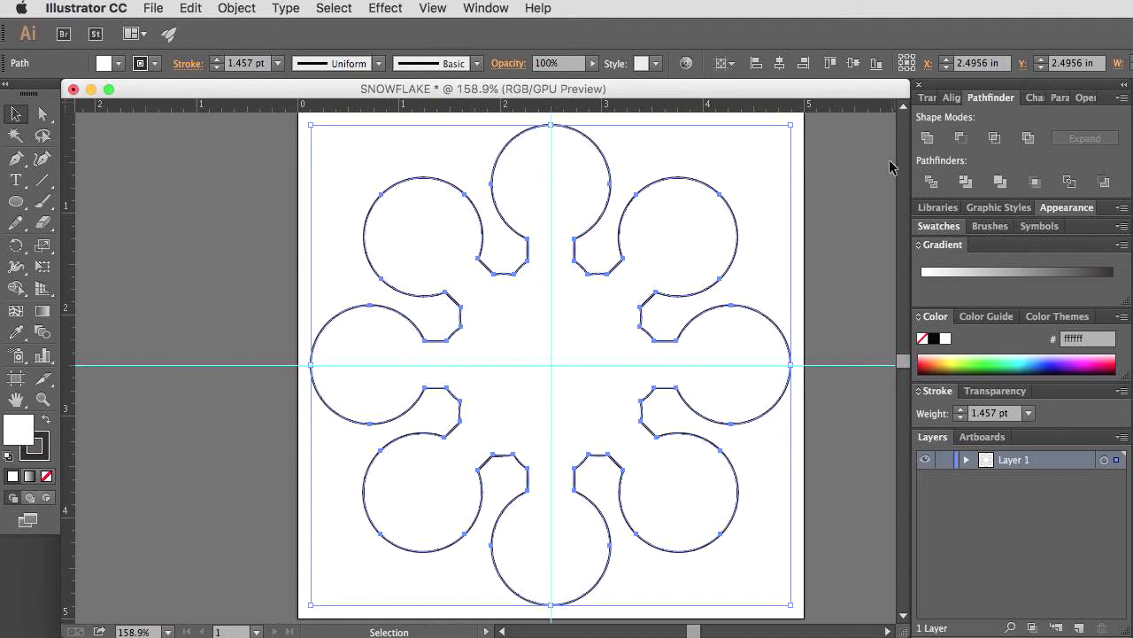
click(792, 295)
Step: Draw a circle about 1.4 in across inside the snowflake, centered on the intersection of the guides
key(z)
drag(625, 333, 597, 334)
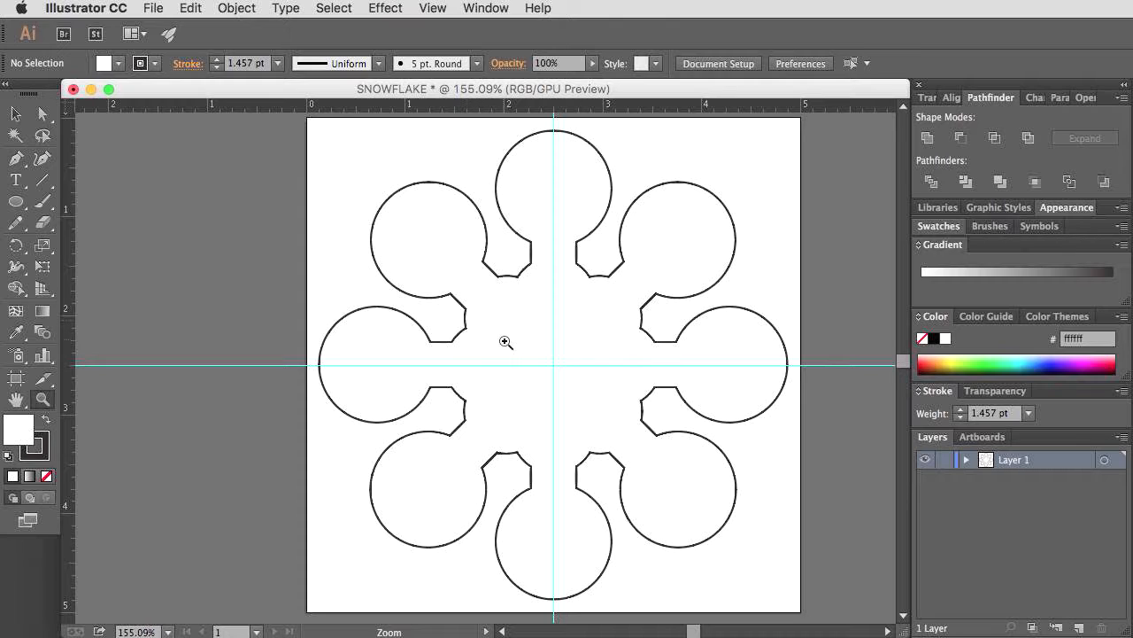
key(l)
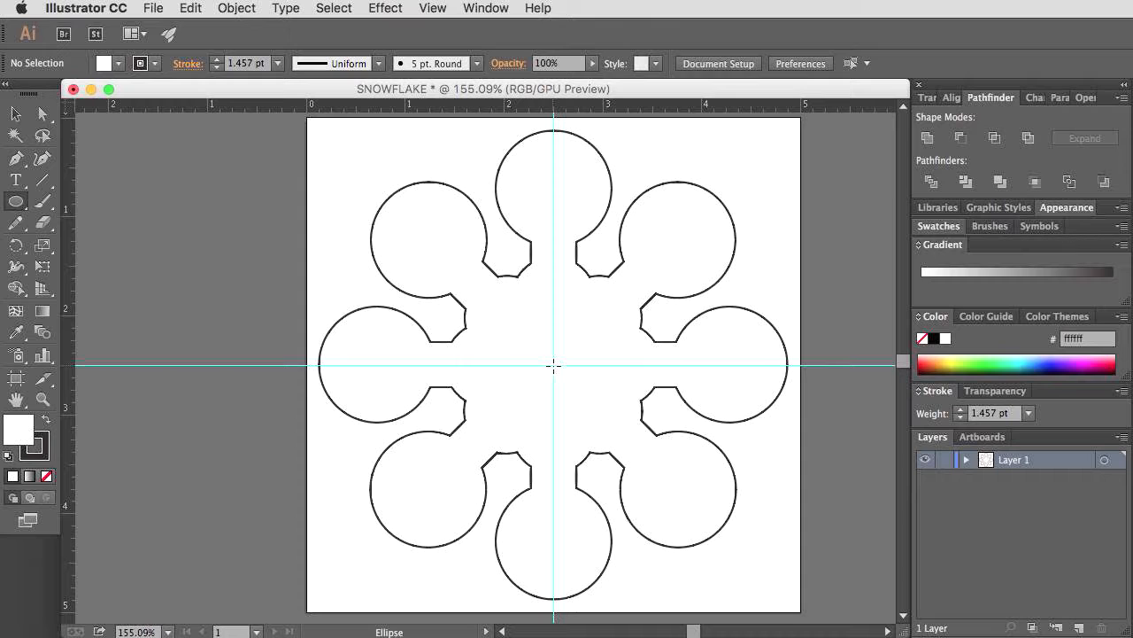
drag(556, 364, 625, 418)
key(v)
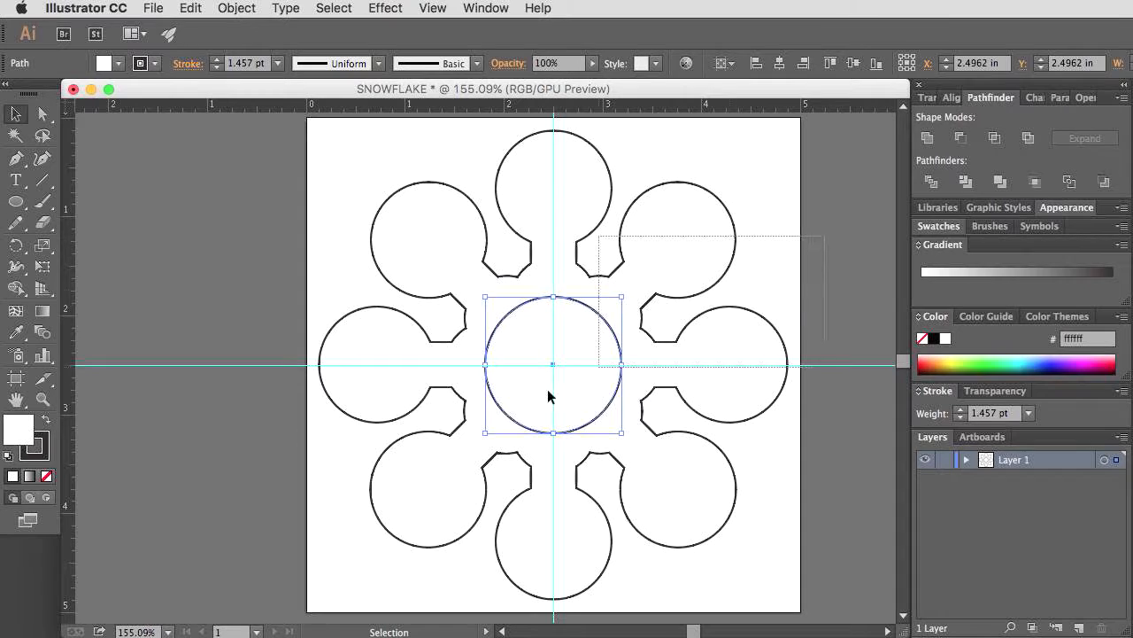
Step: Select the snowflake and its center circle, subtract the circle with Minus Front to cut a hole, and deselect
key(ctrl+a)
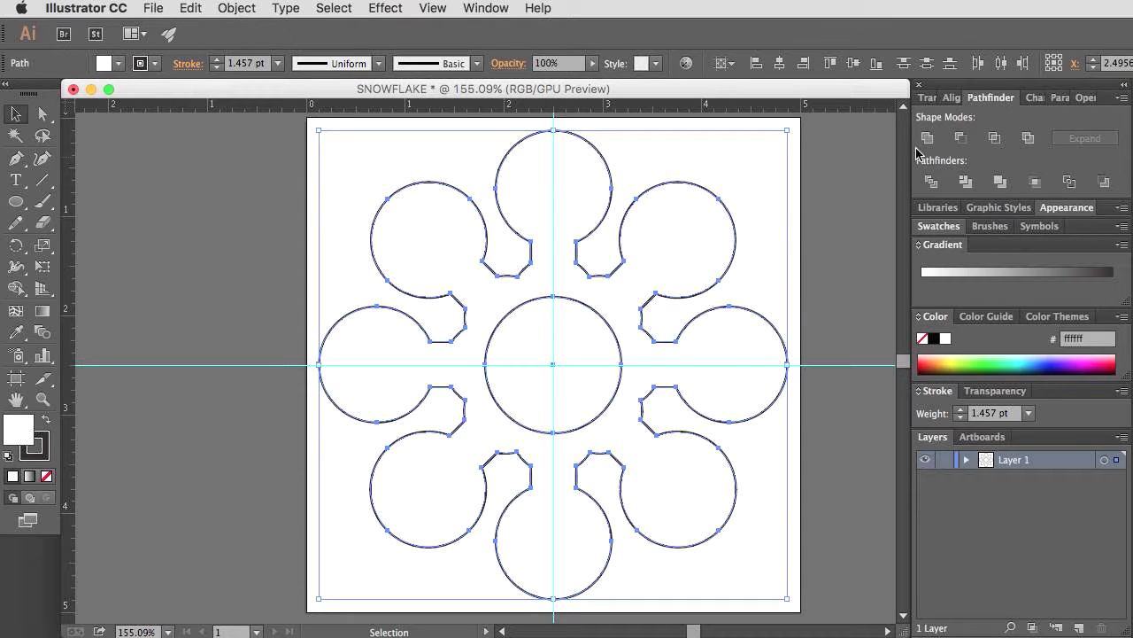
click(963, 142)
click(820, 305)
Step: Move the snowflake off the artboard to check its center hole against the gray canvas, undo the move, and deselect
drag(820, 305, 408, 290)
drag(319, 375, 790, 360)
click(810, 425)
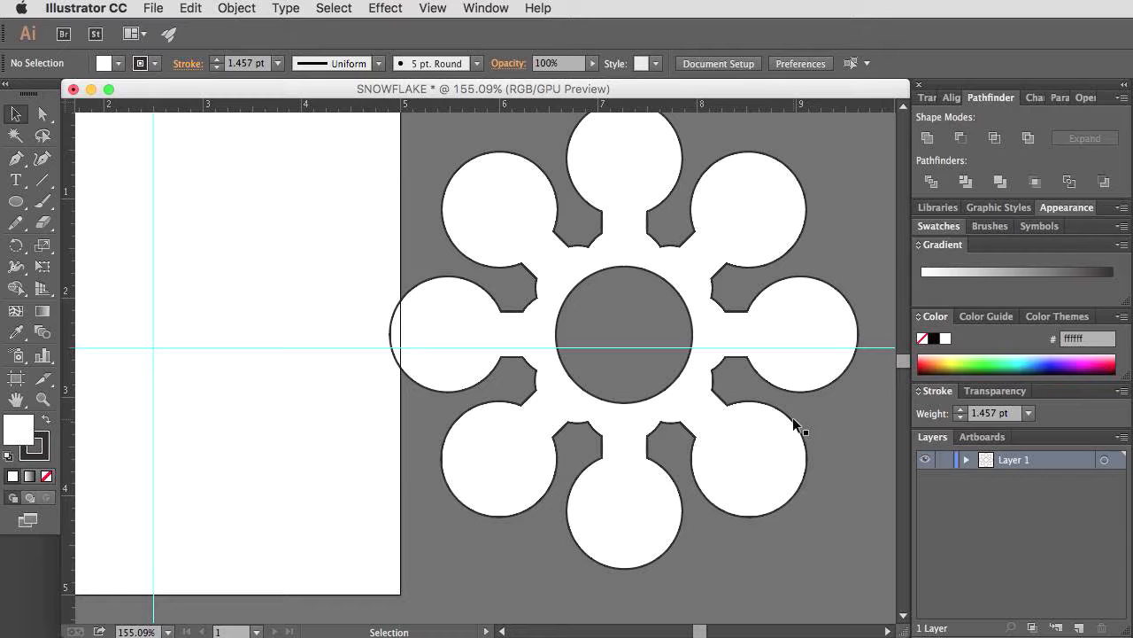
key(super+z)
drag(363, 422, 686, 430)
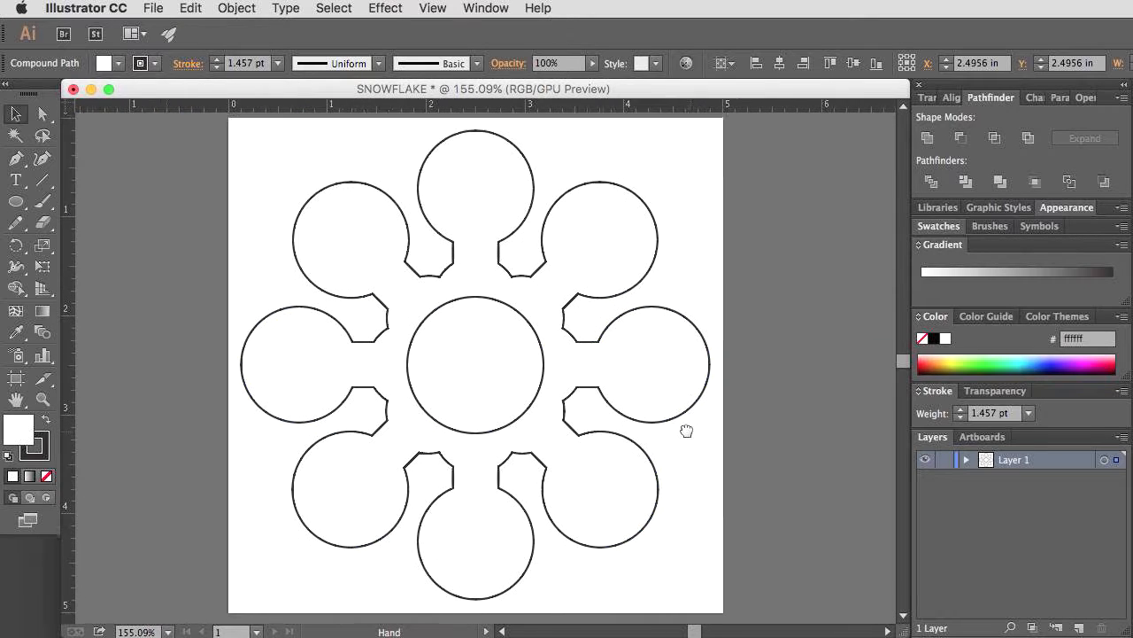
key(z)
key(v)
click(788, 311)
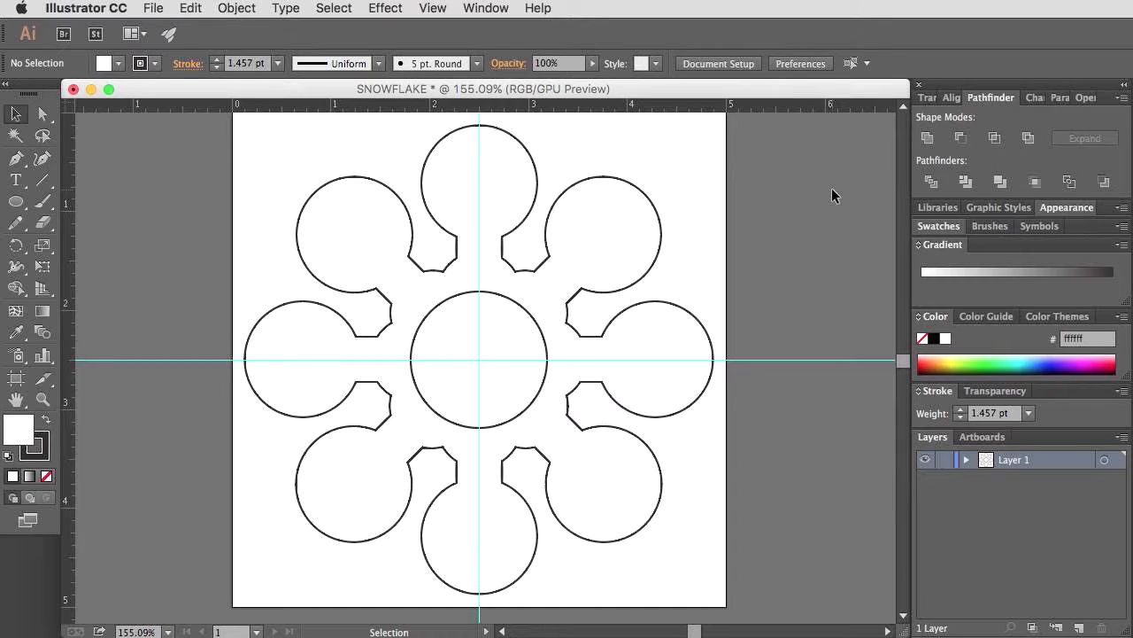